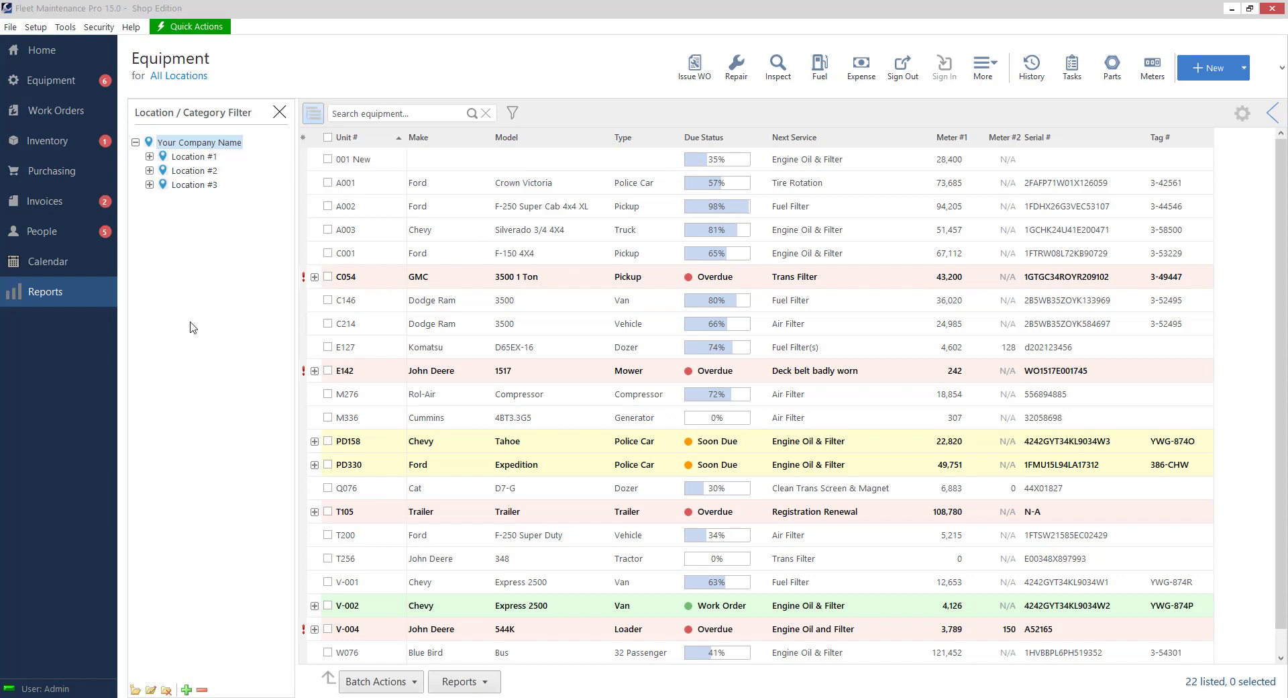
- Open the report viewer and preview the Equipment Listing report from the Equipment group
click(67, 293)
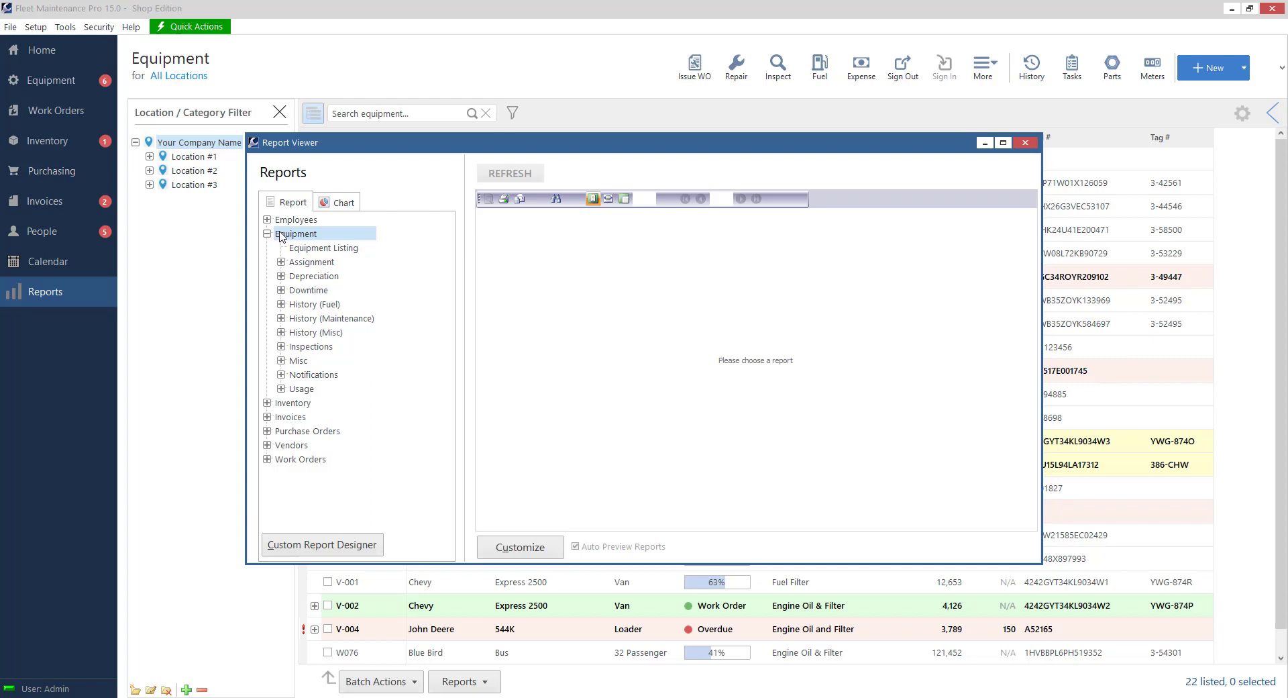
click(267, 233)
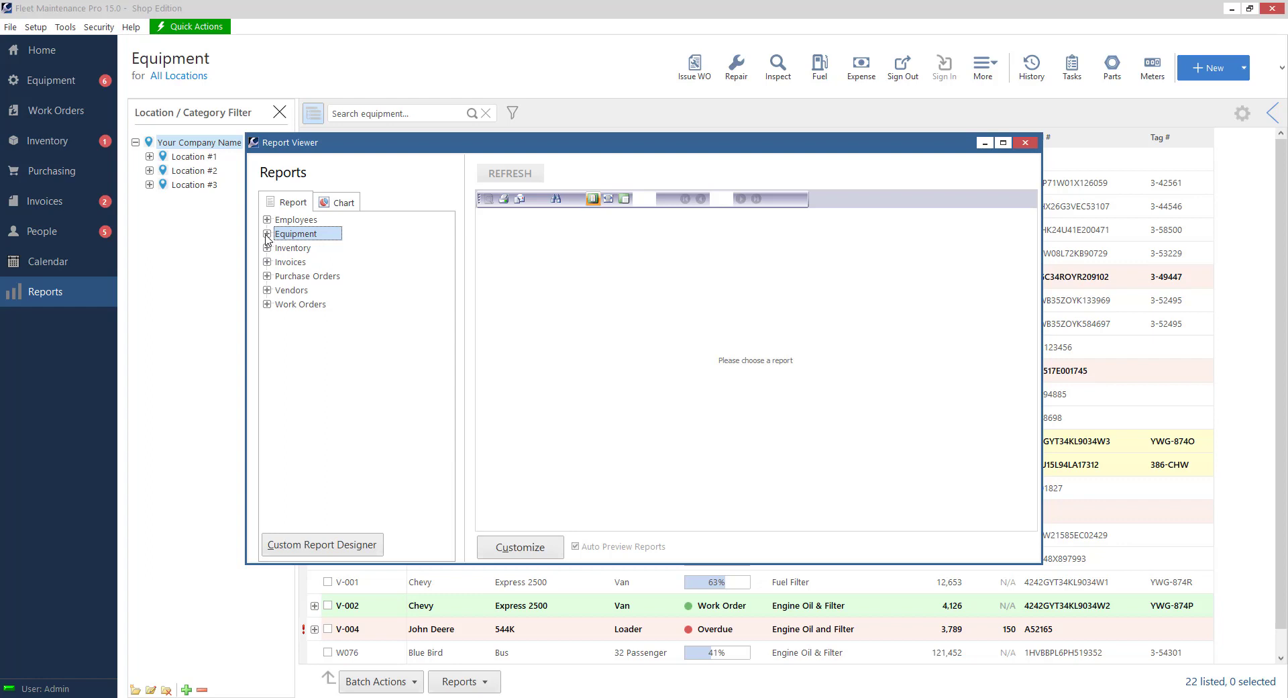
click(268, 235)
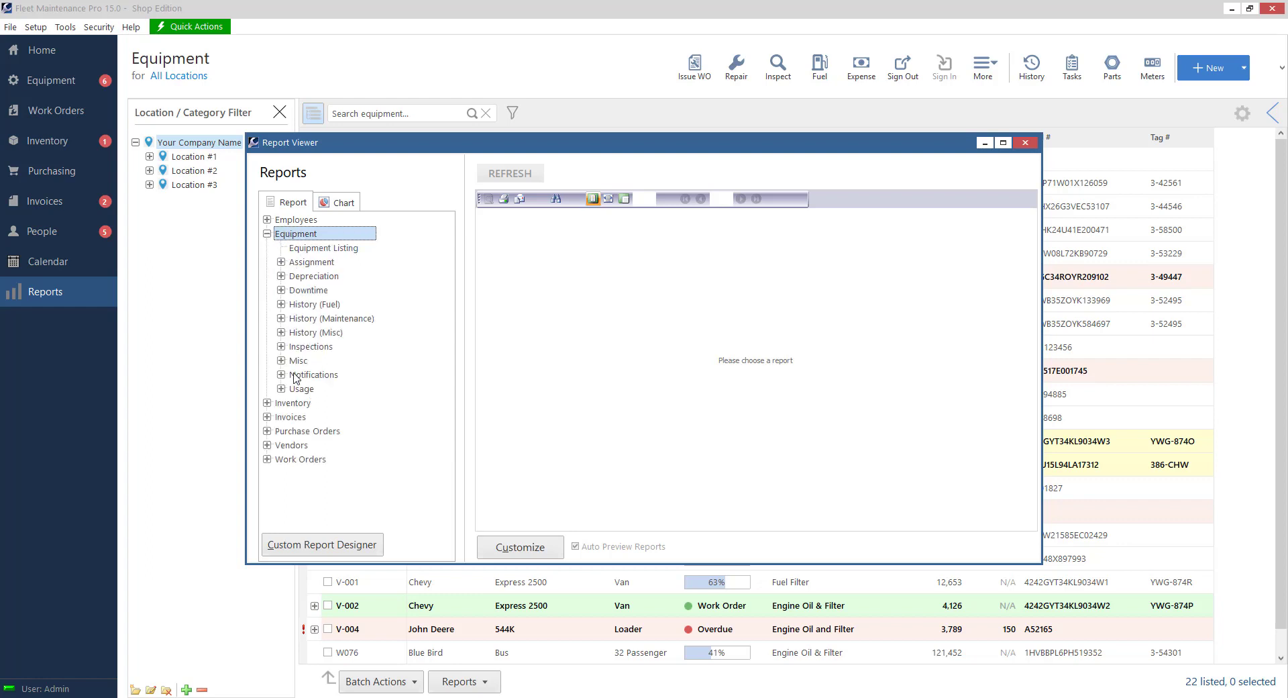
click(281, 320)
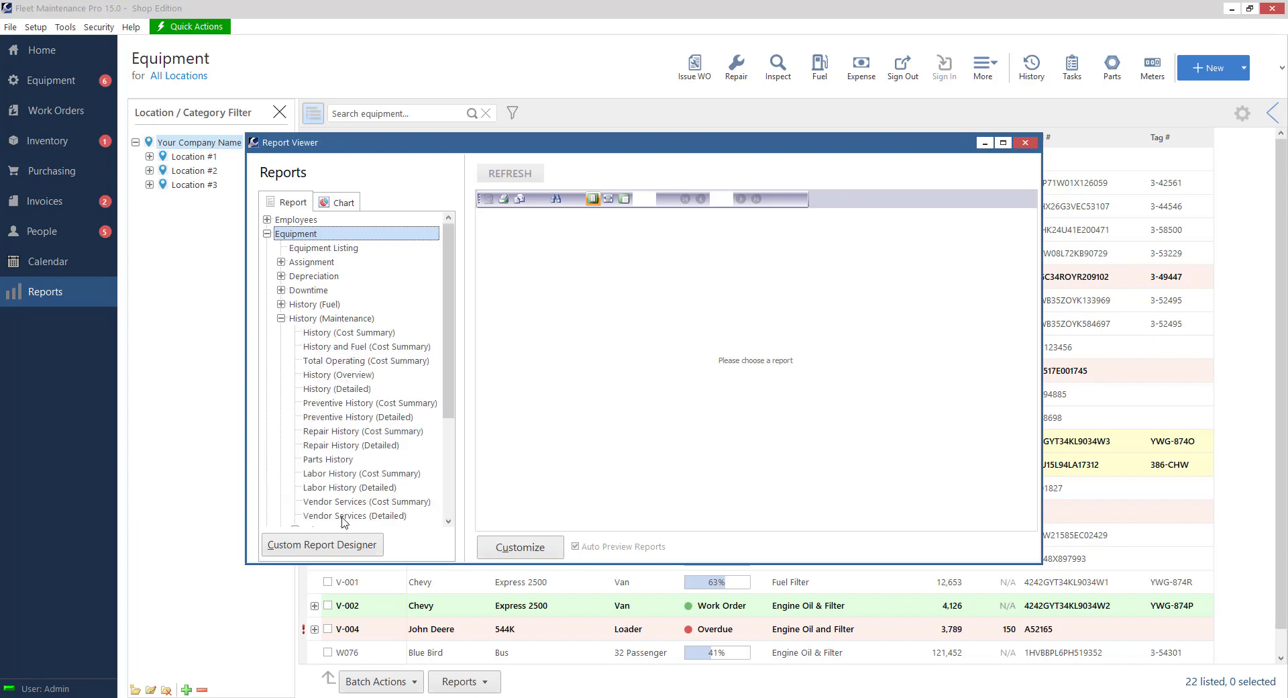
click(281, 320)
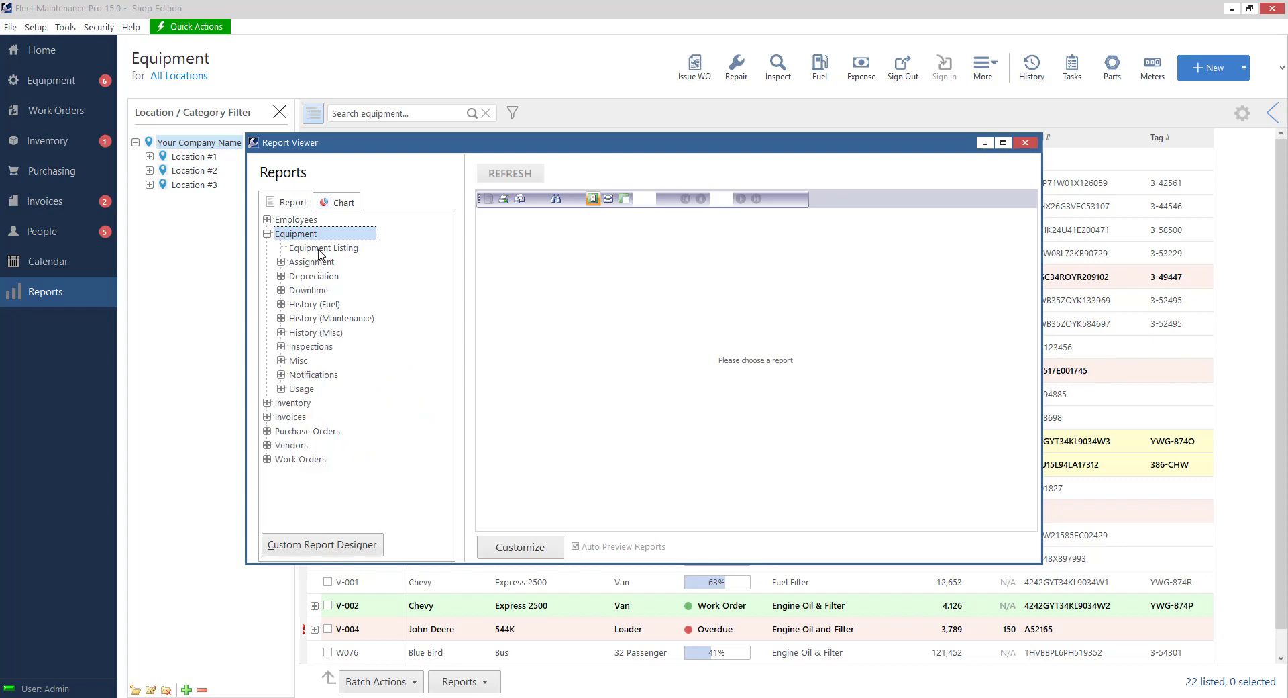
click(316, 248)
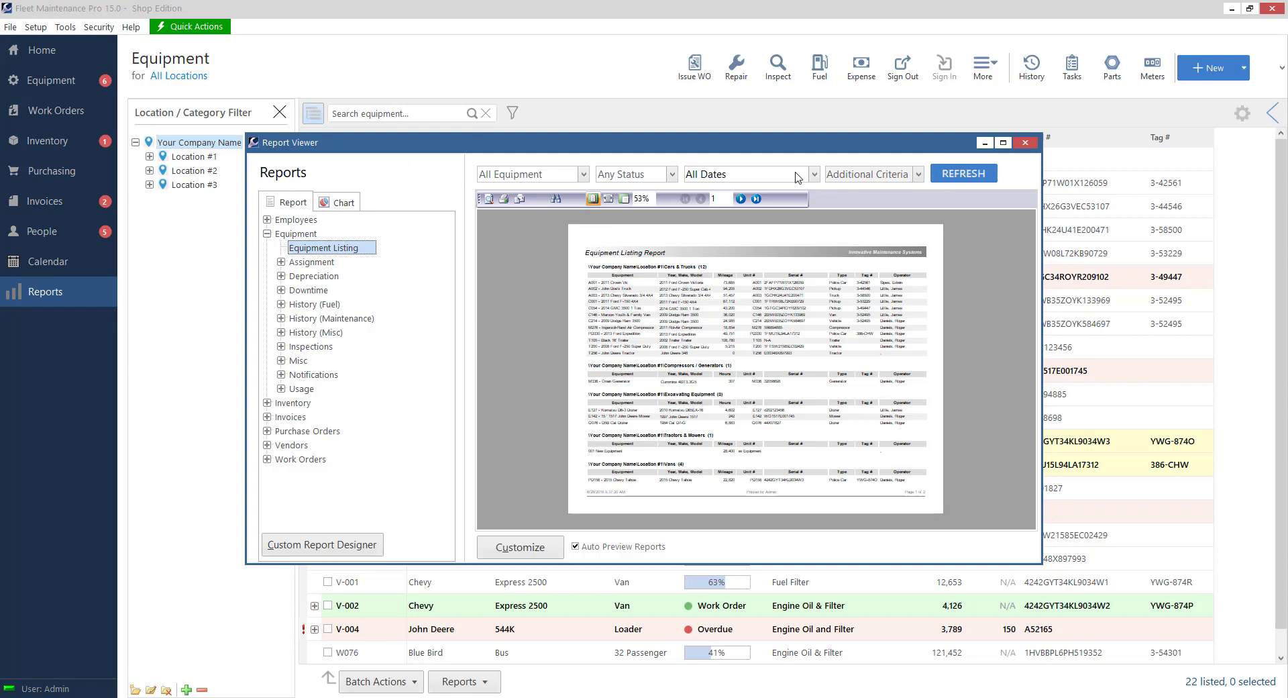
- Examine the equipment scope, status and date filter choices of the Equipment Listing report, including the date fields available for filtering
click(583, 174)
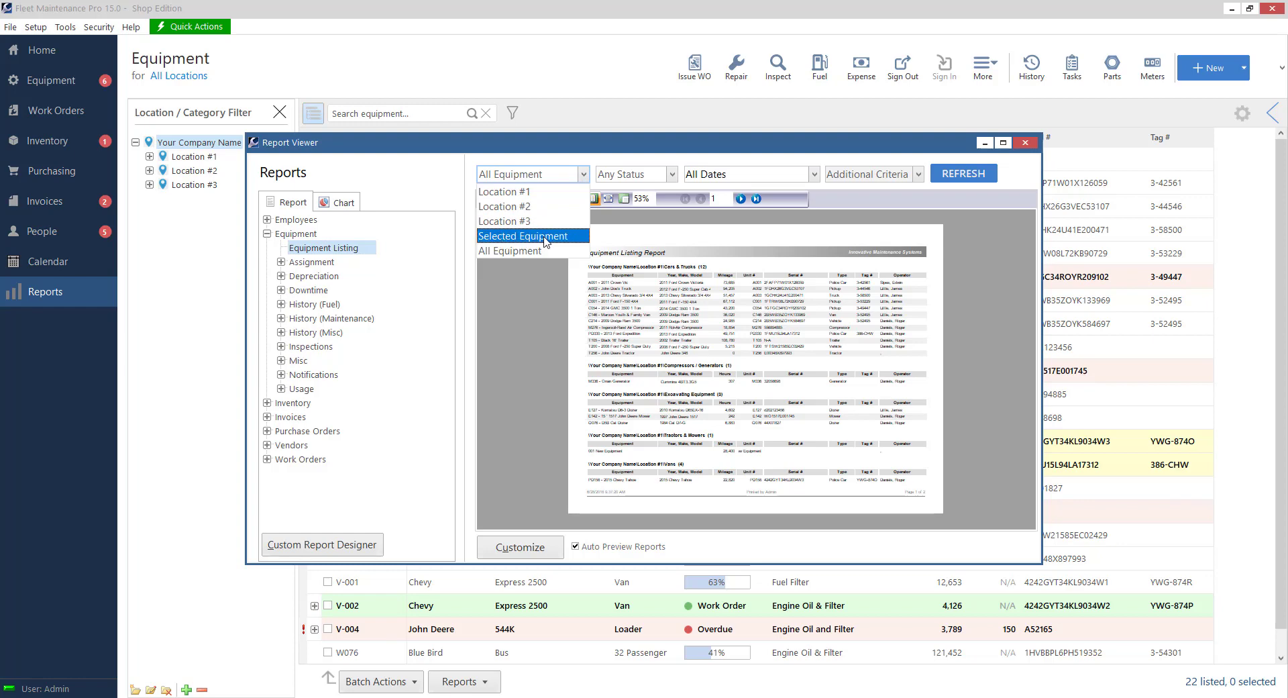
click(396, 164)
drag(345, 148, 753, 147)
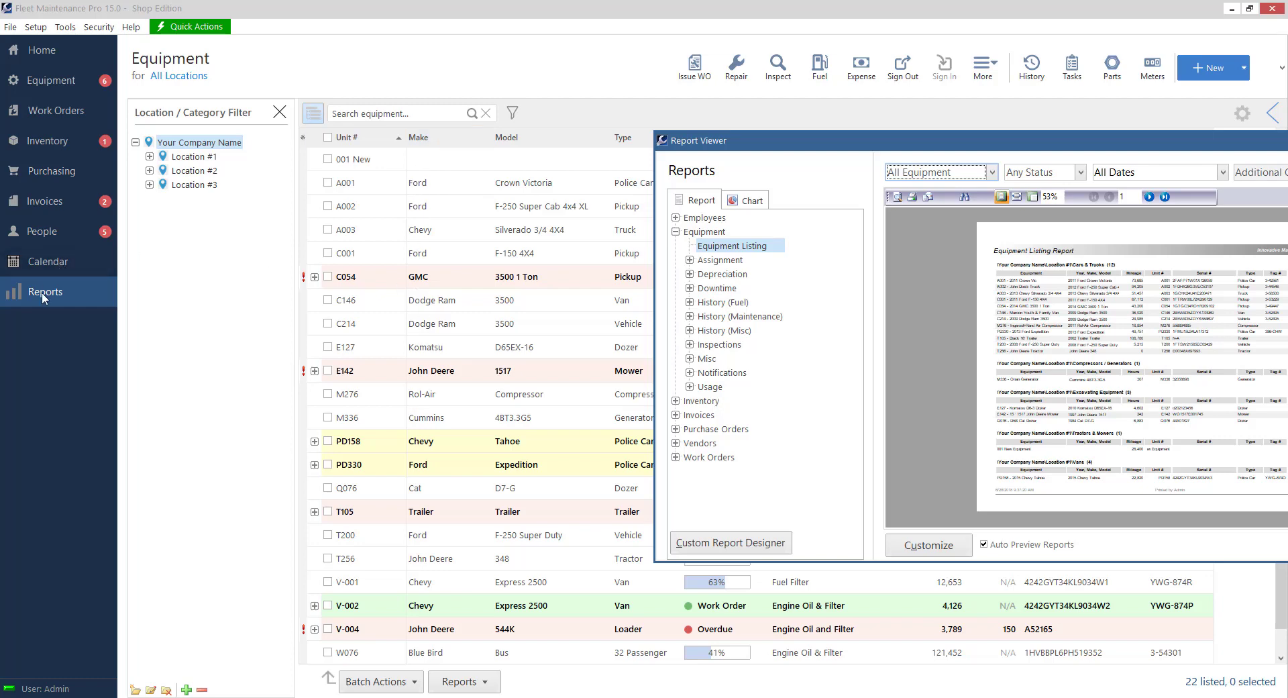
drag(703, 141, 198, 129)
click(486, 159)
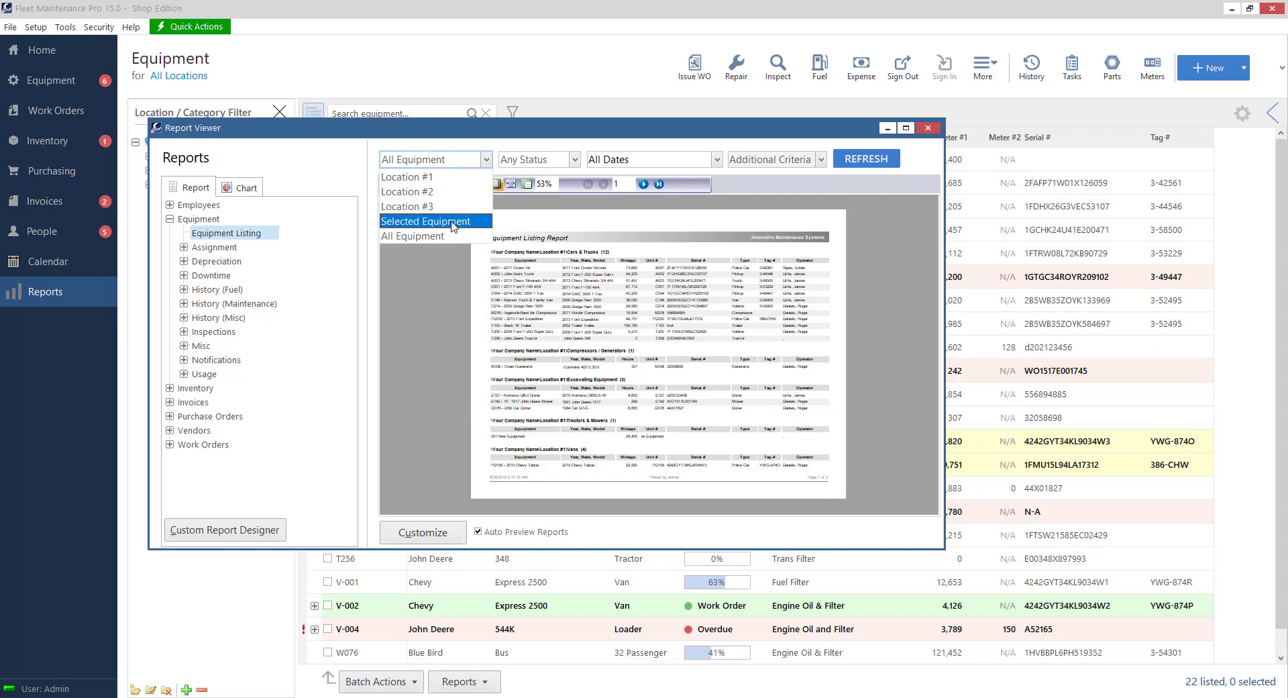
click(480, 299)
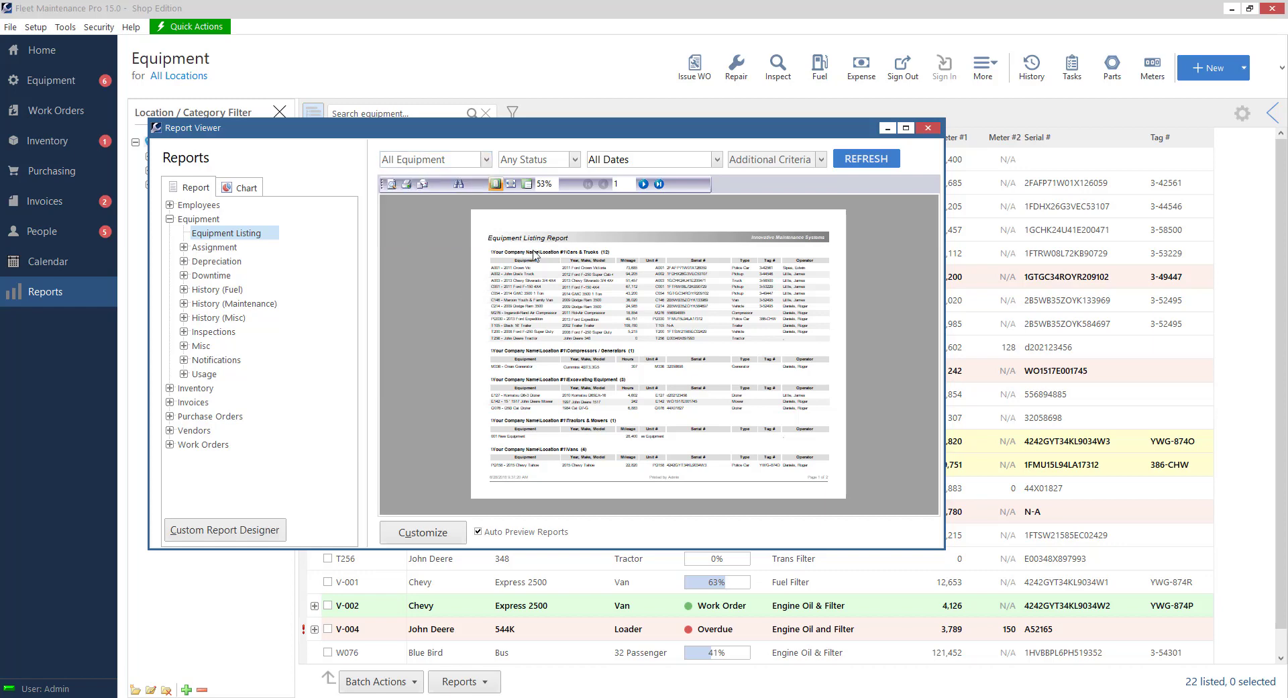
click(575, 159)
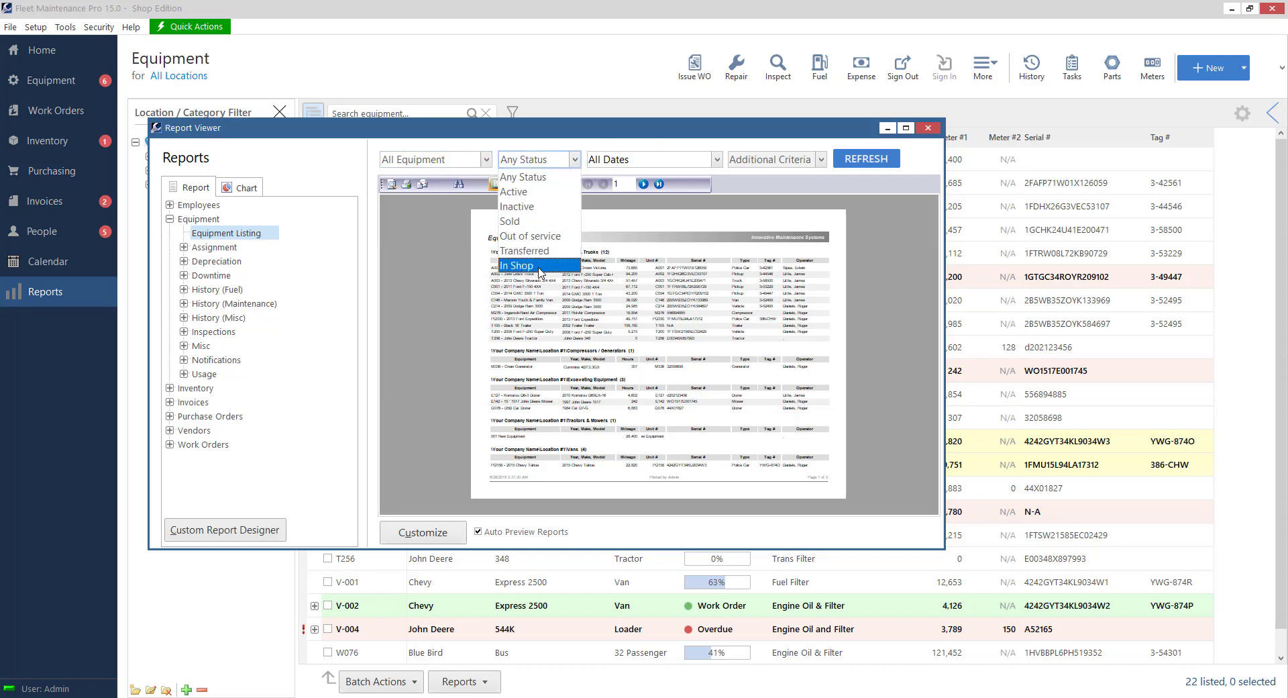
click(650, 147)
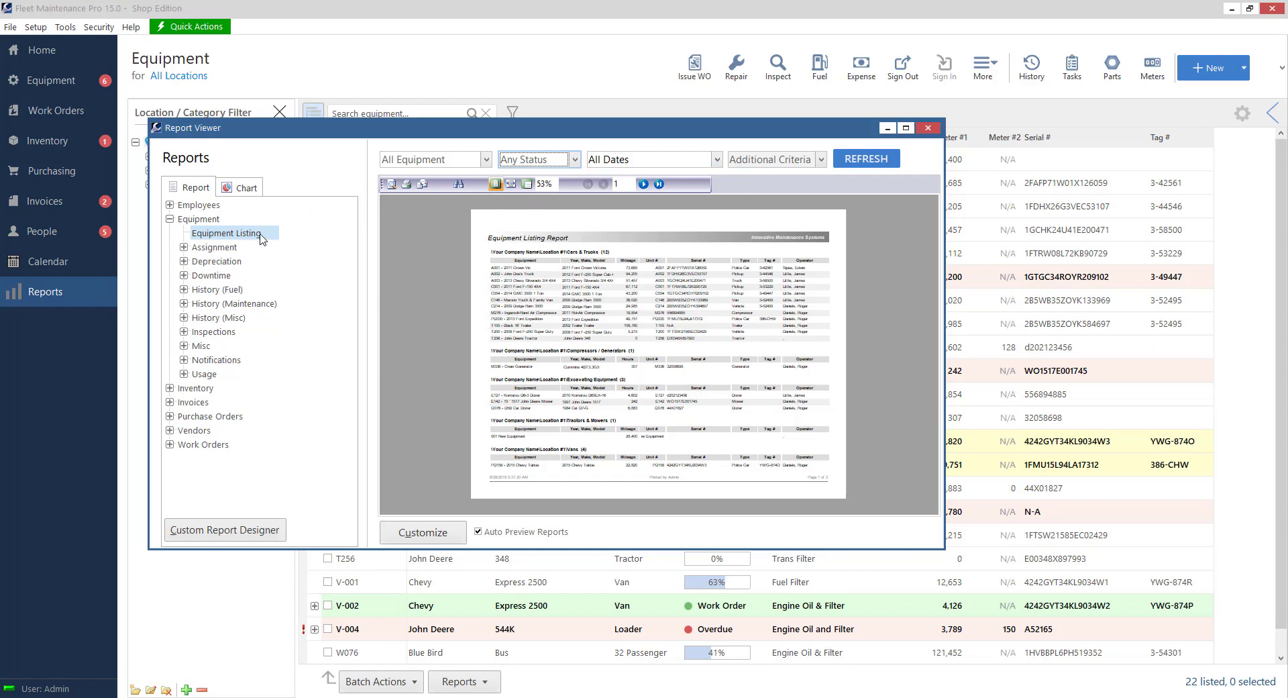
click(717, 164)
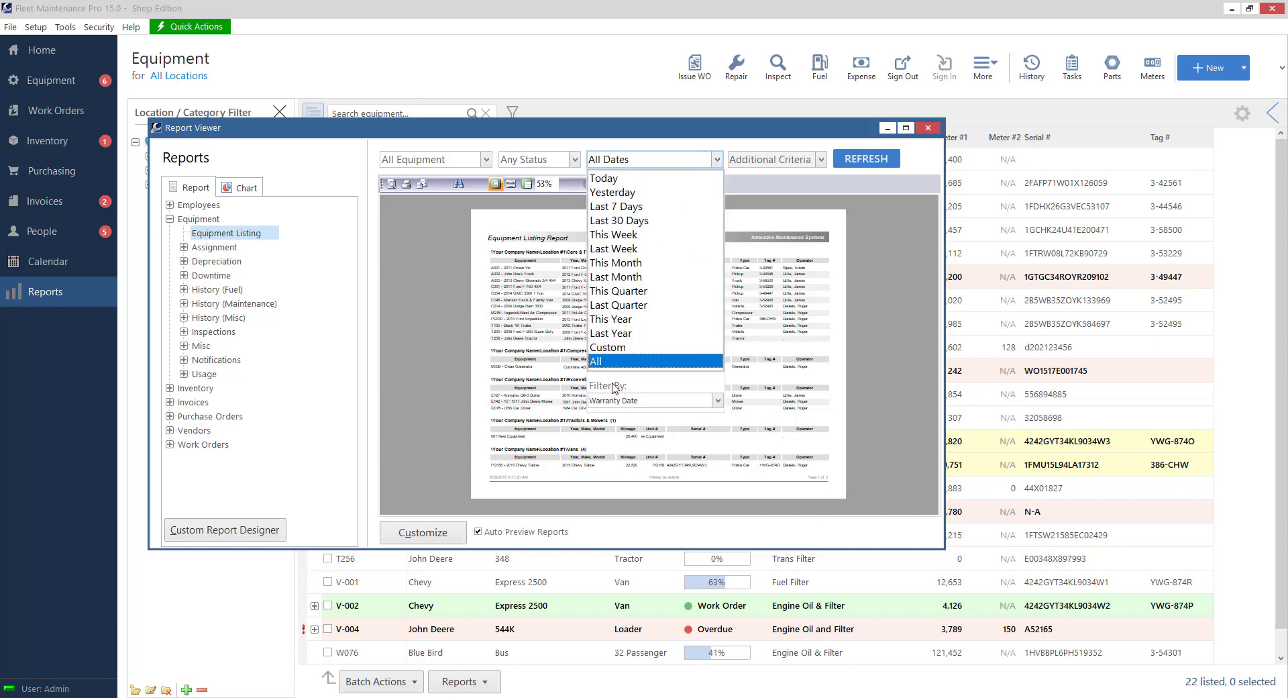
click(719, 402)
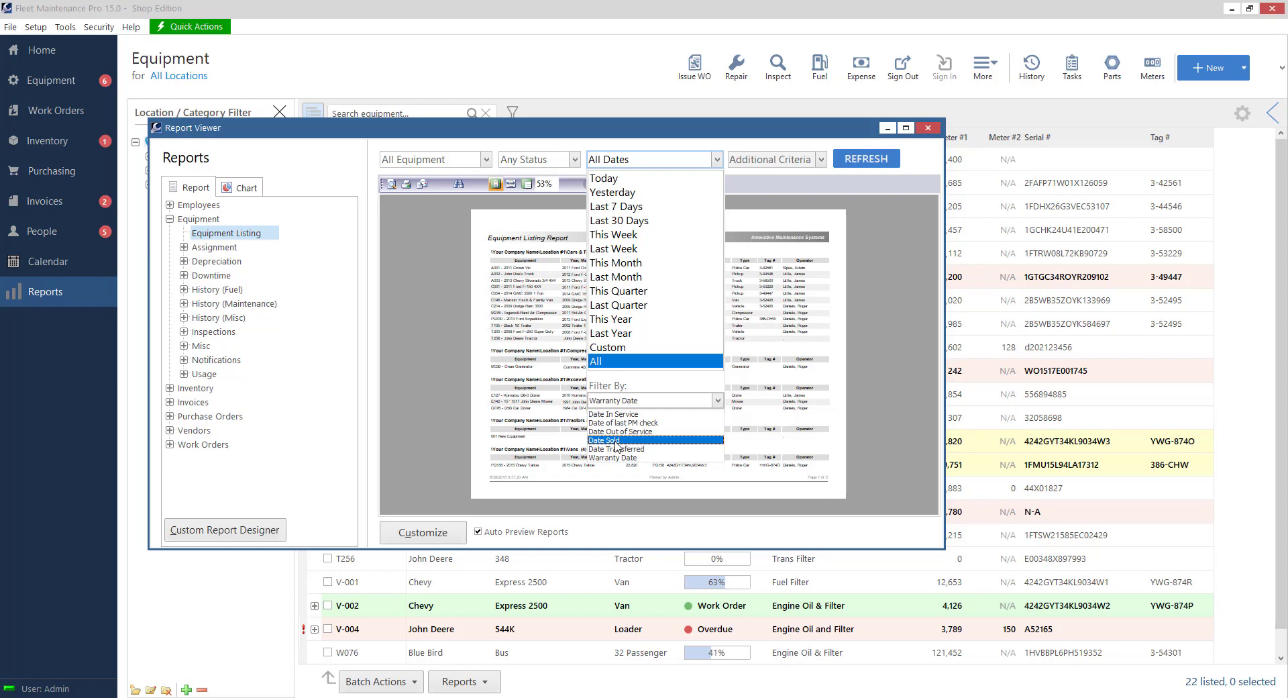
click(691, 139)
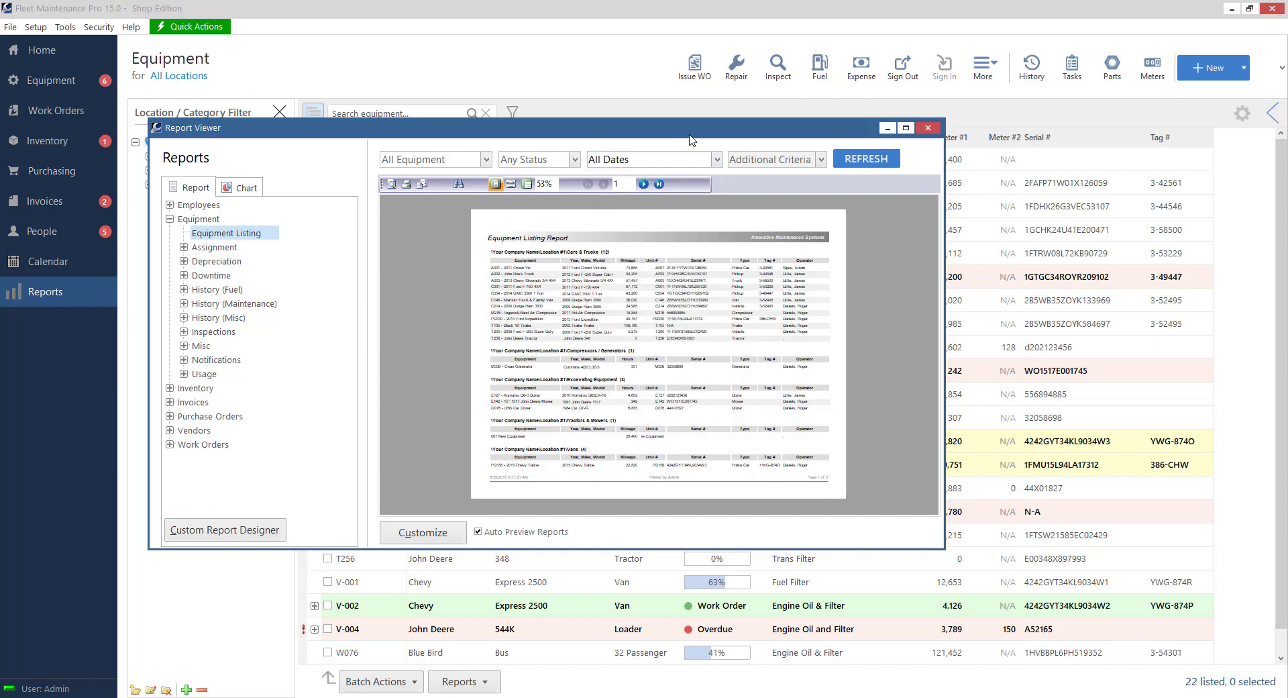
- Filter the Equipment Listing report with the additional criterion Color = Blue, and refresh the preview at 100% zoom
click(821, 159)
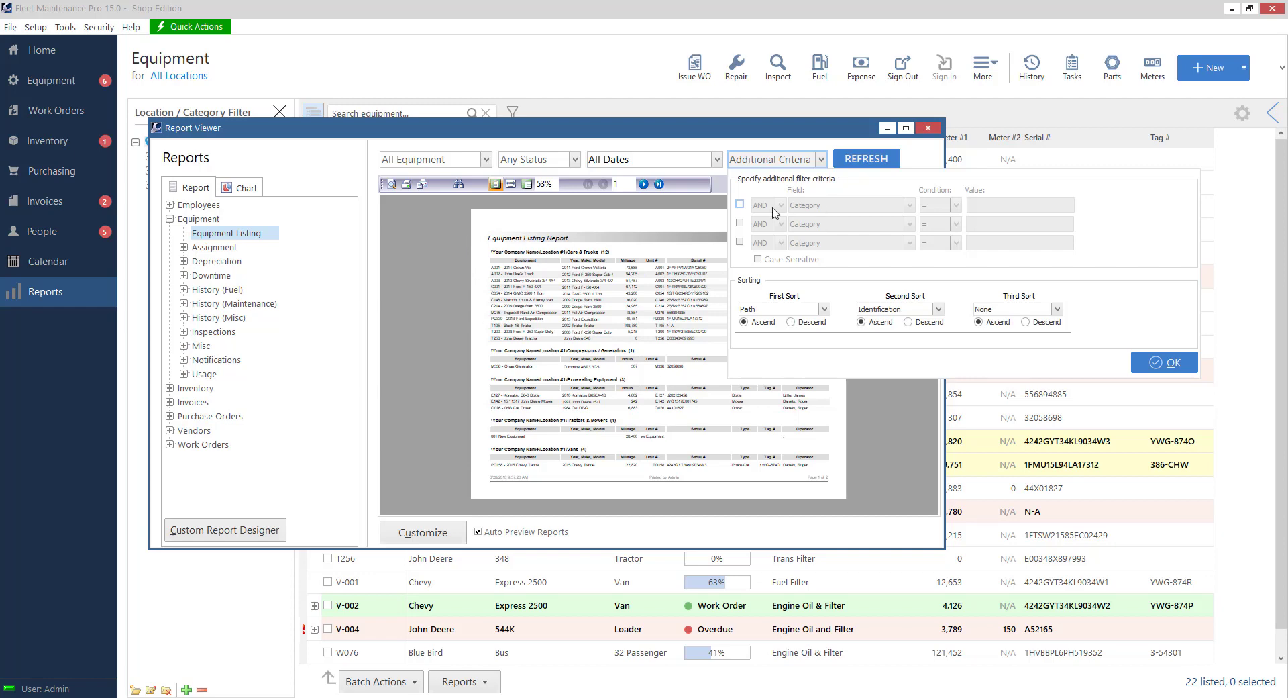
click(739, 205)
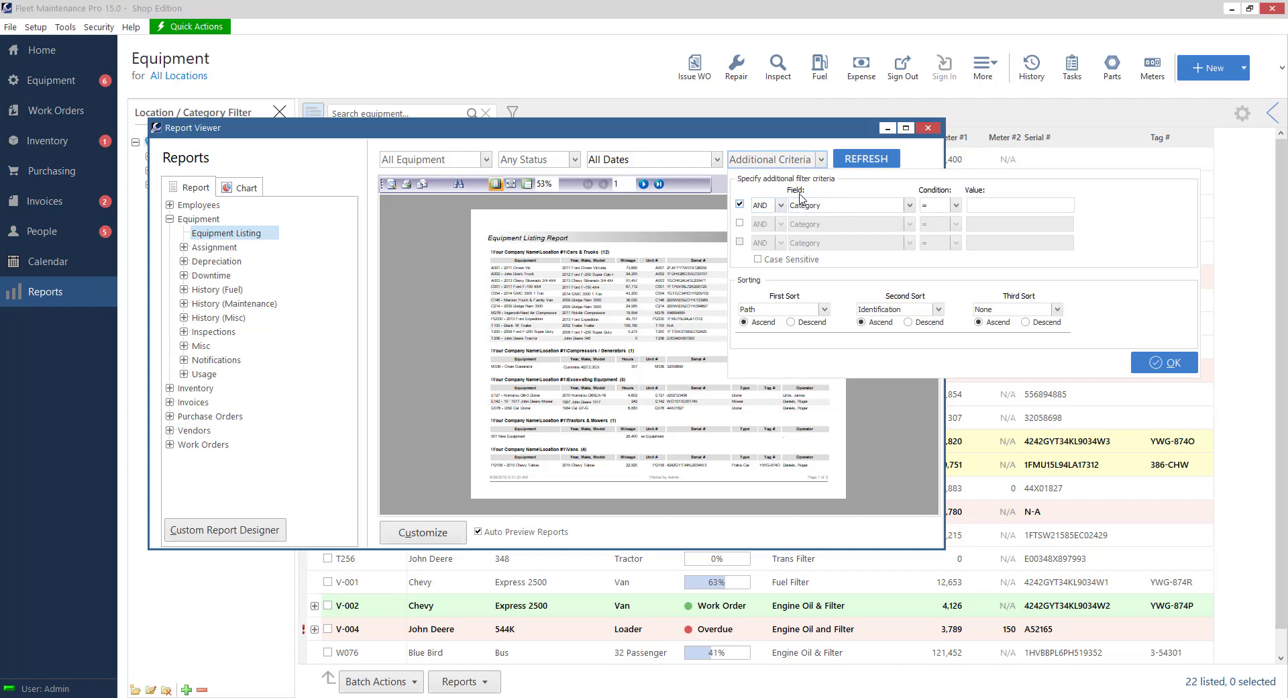
click(909, 206)
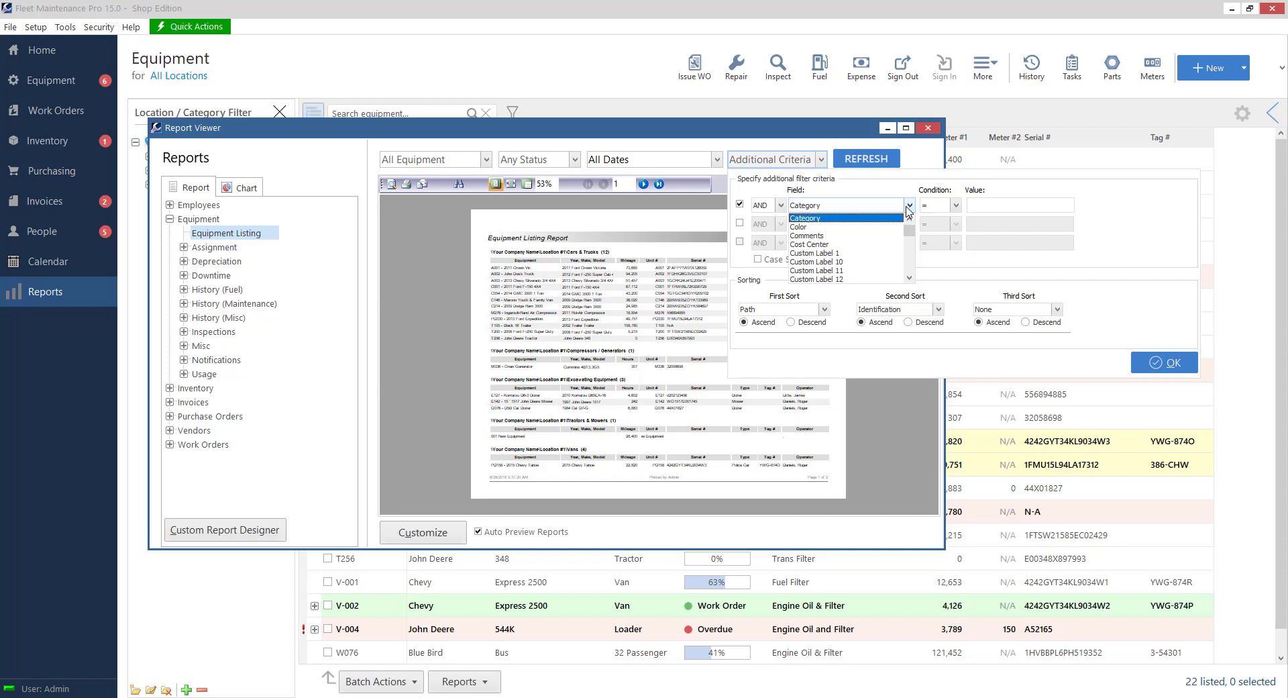
click(823, 228)
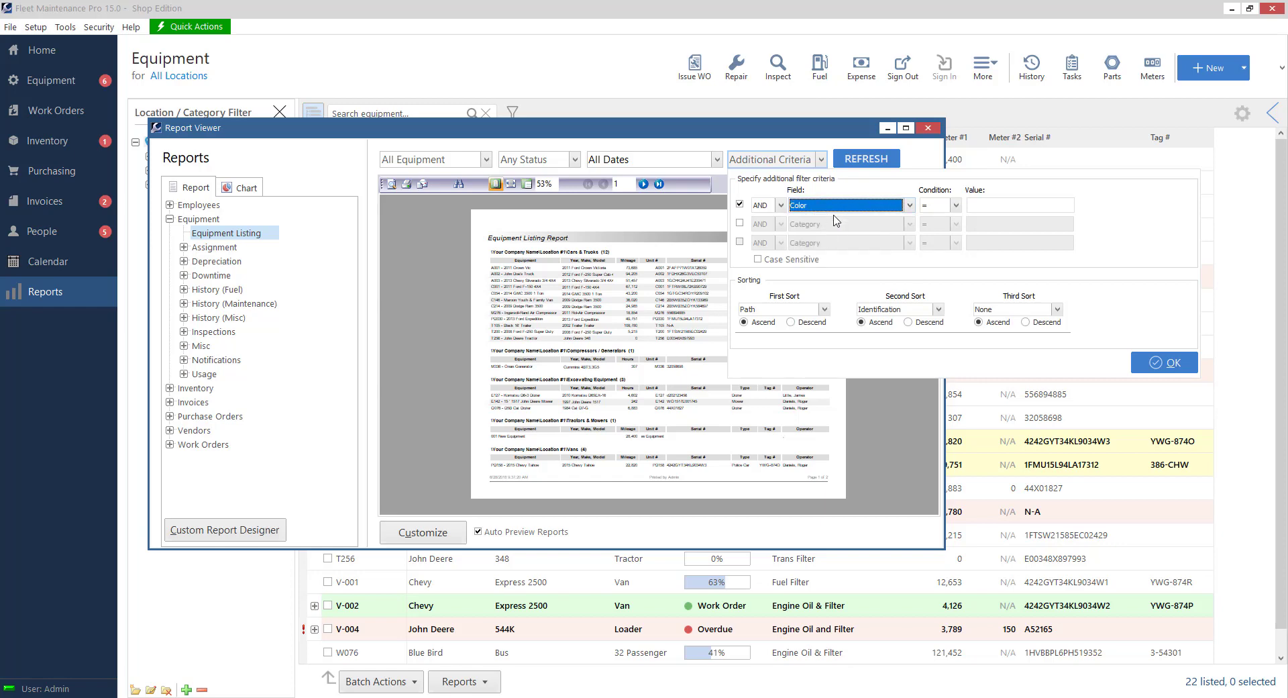
click(958, 206)
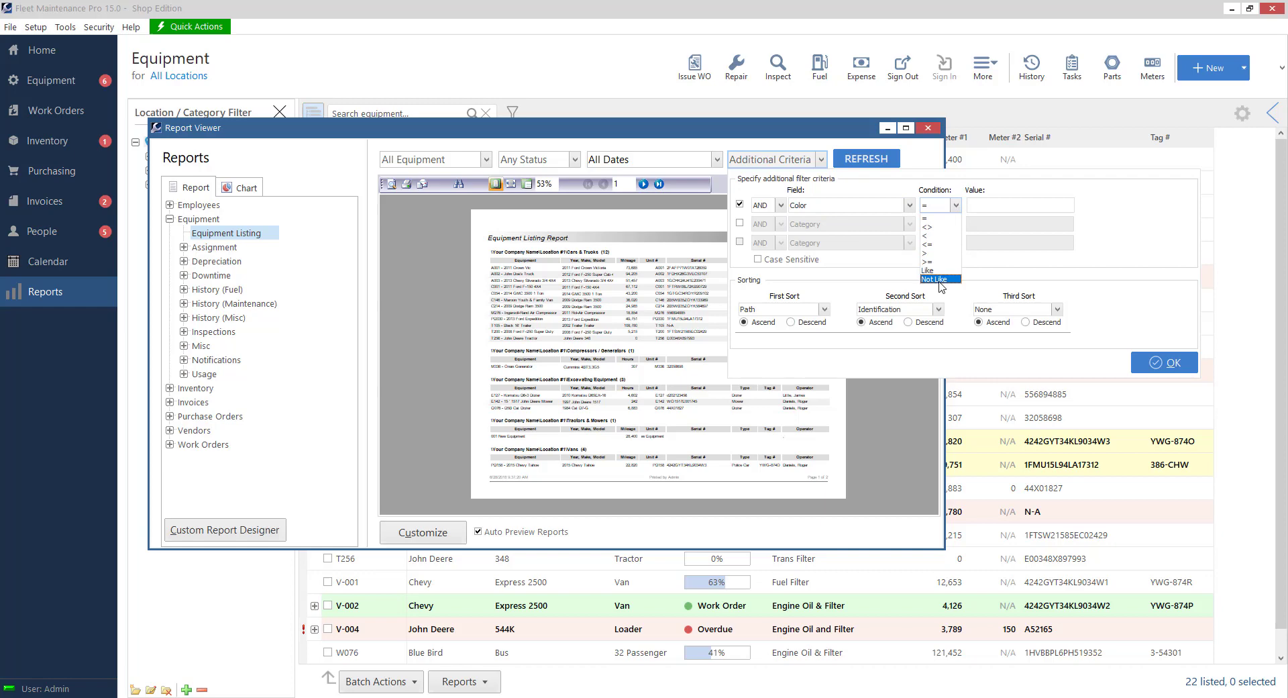
click(936, 218)
click(1006, 206)
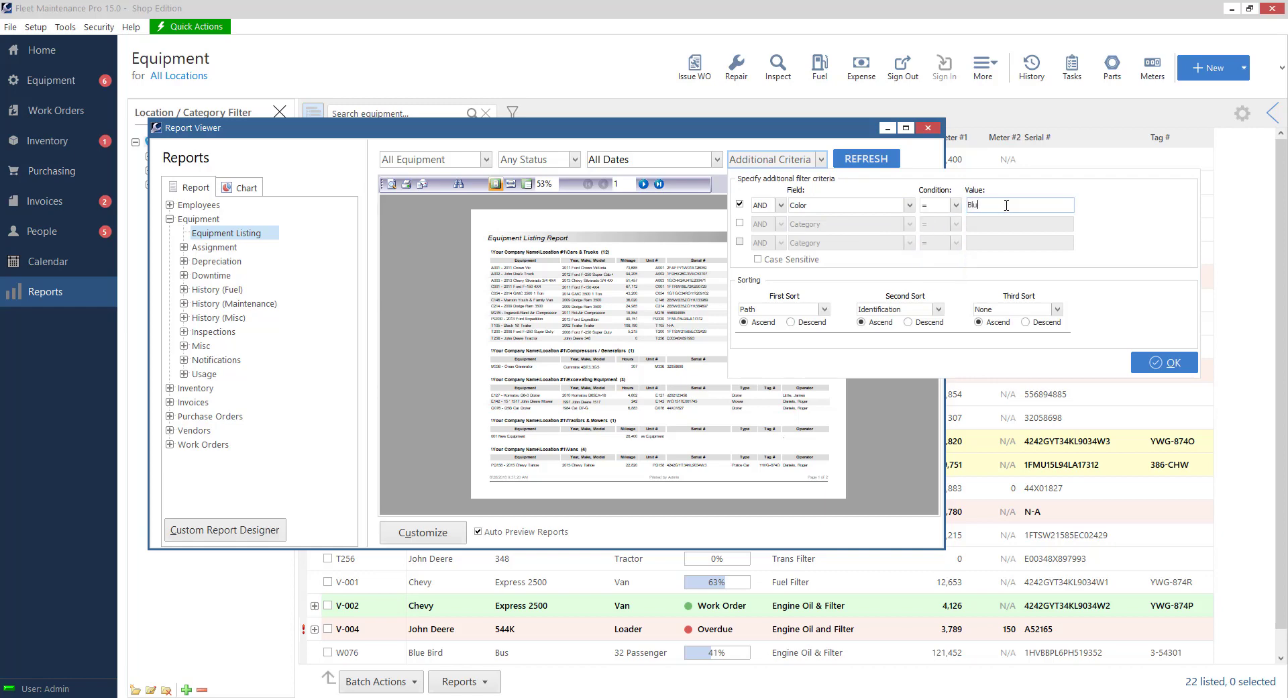
text(Blue)
click(1172, 364)
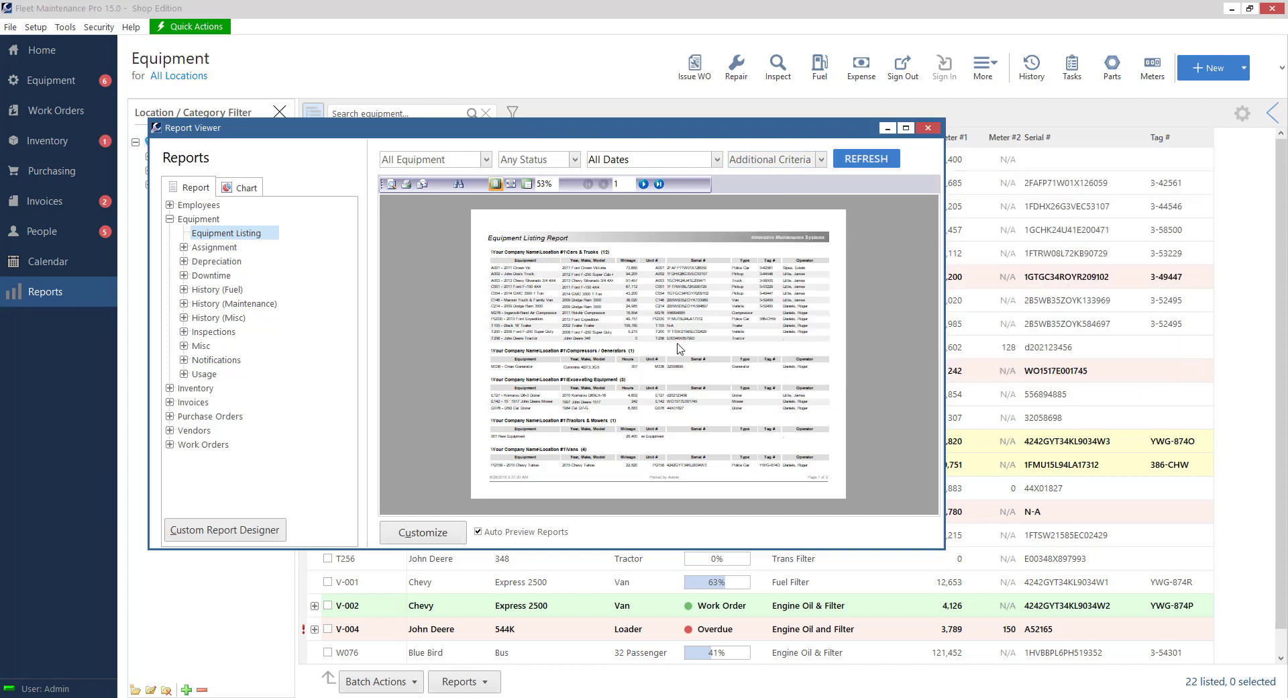
click(867, 161)
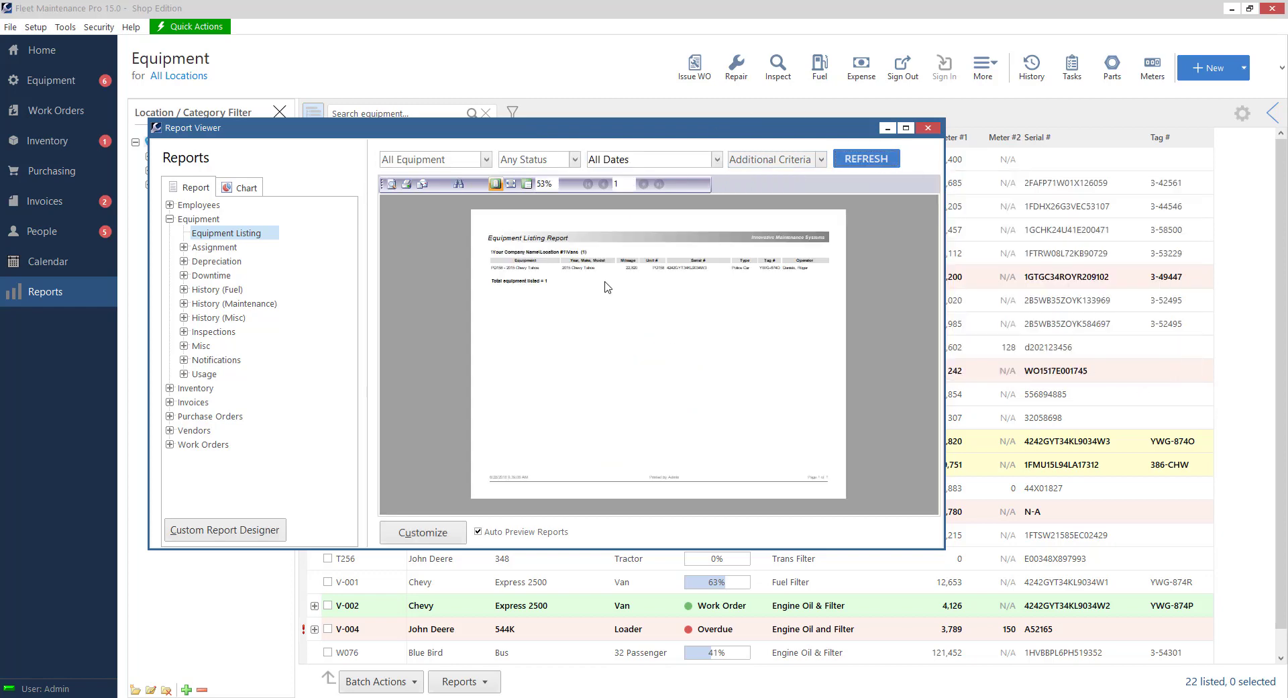
click(527, 183)
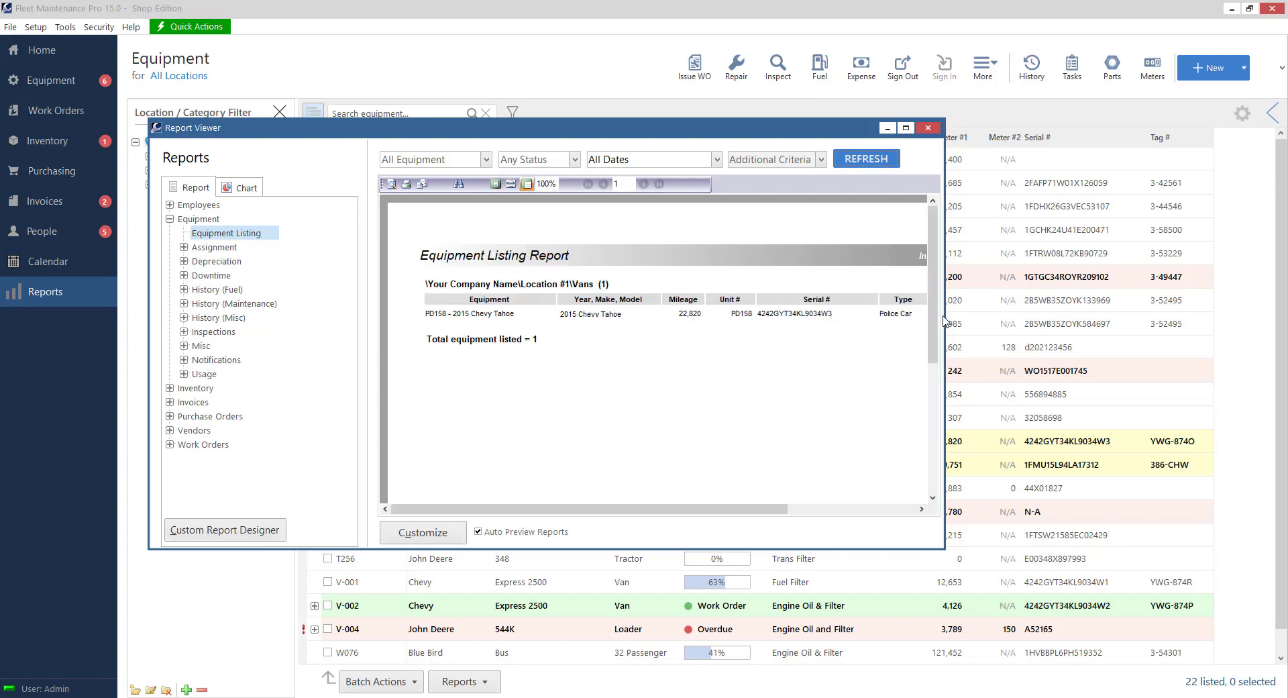
- Disable the Color criterion in the additional filter criteria and refresh the report
click(821, 160)
click(740, 204)
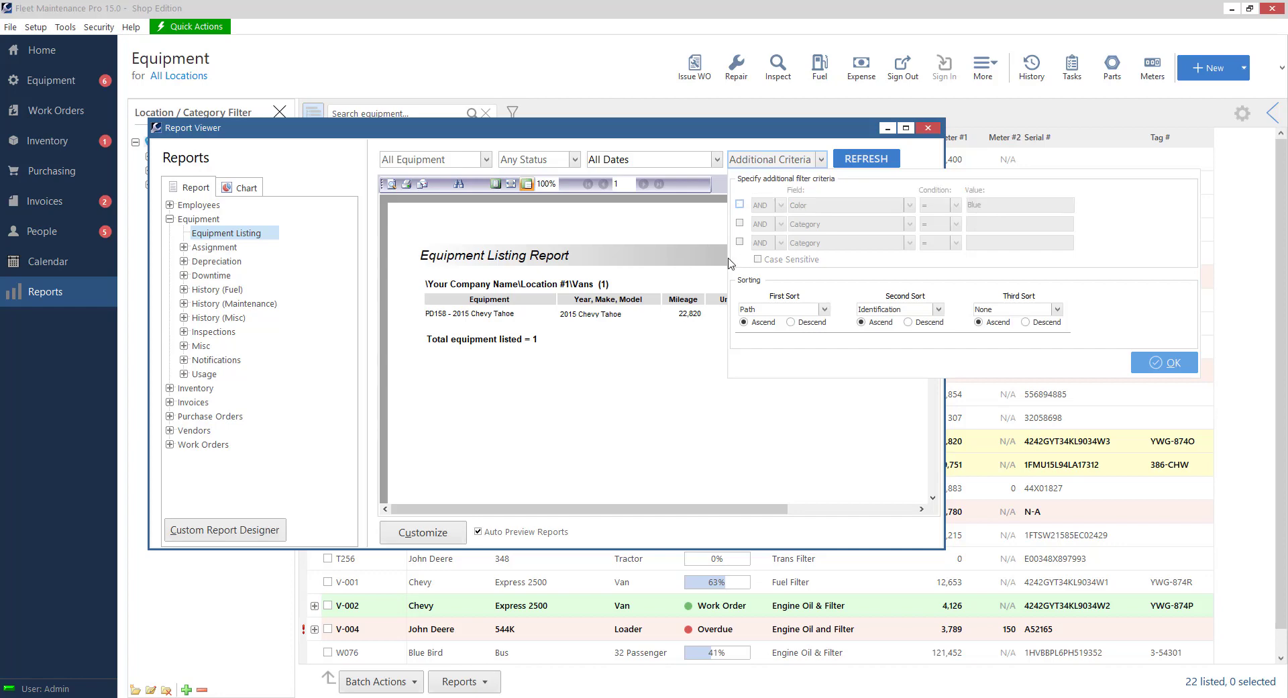
click(1182, 359)
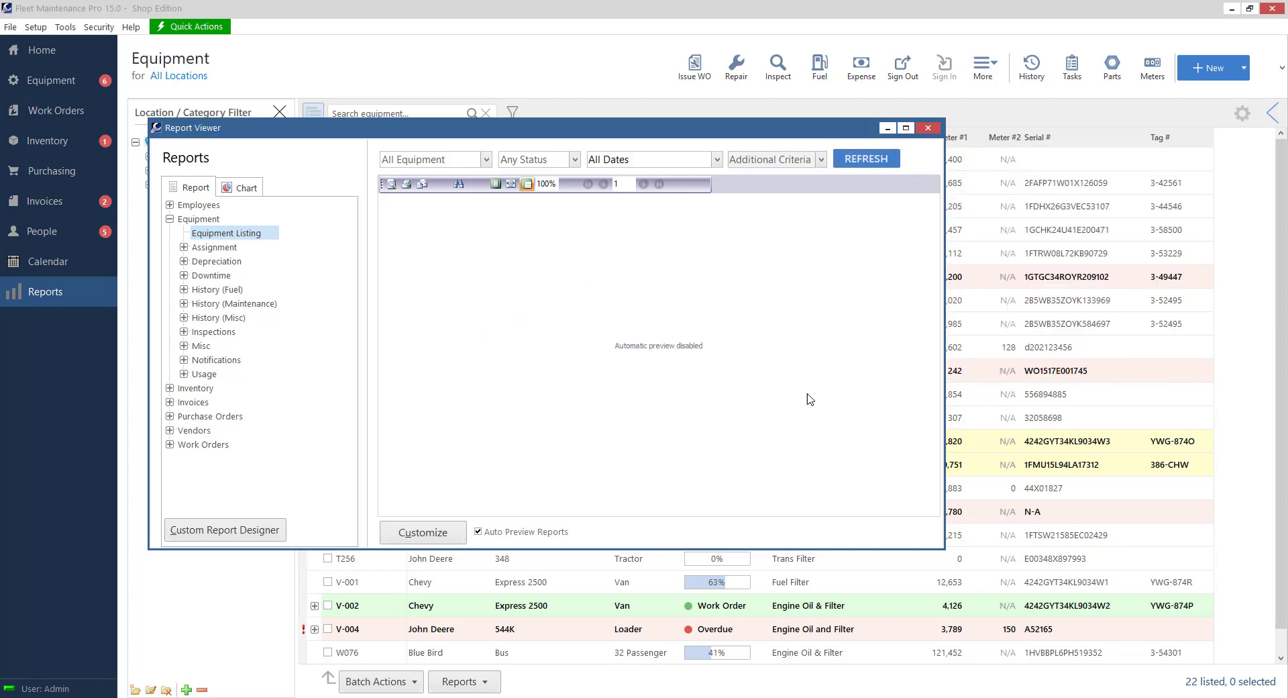
click(892, 164)
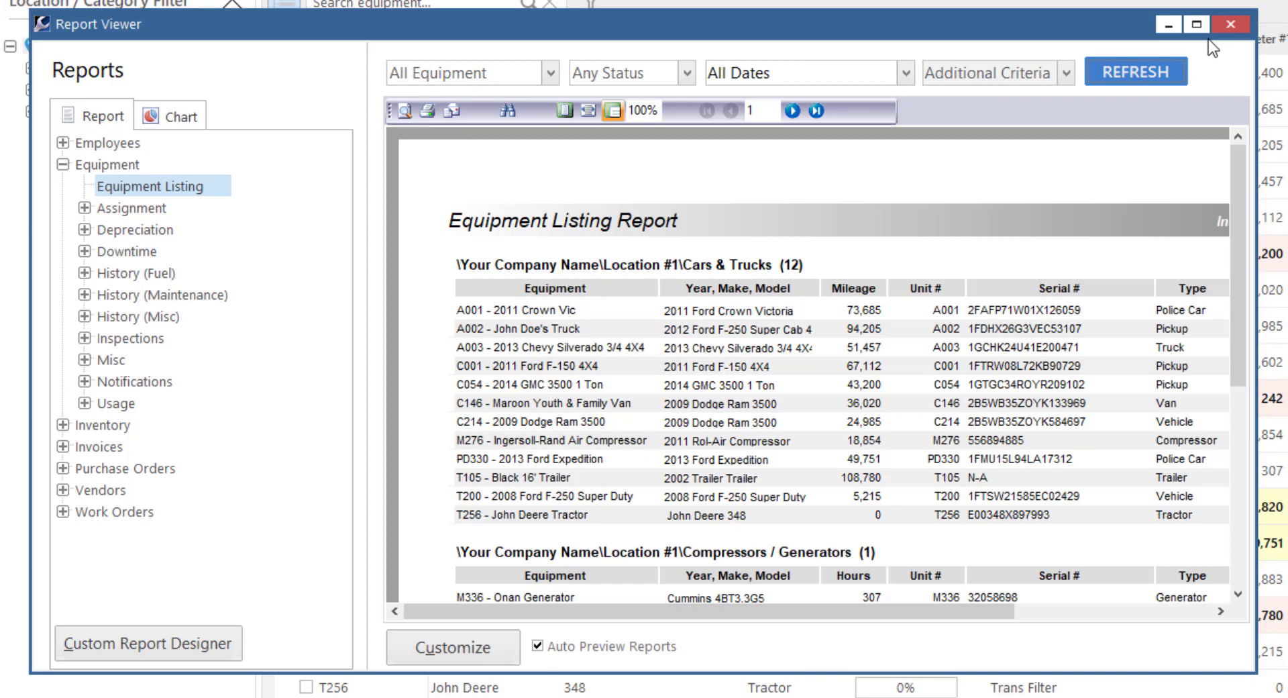
- Find the text "chevy" in the report preview, go to its next match, and close the text search
click(404, 110)
click(515, 116)
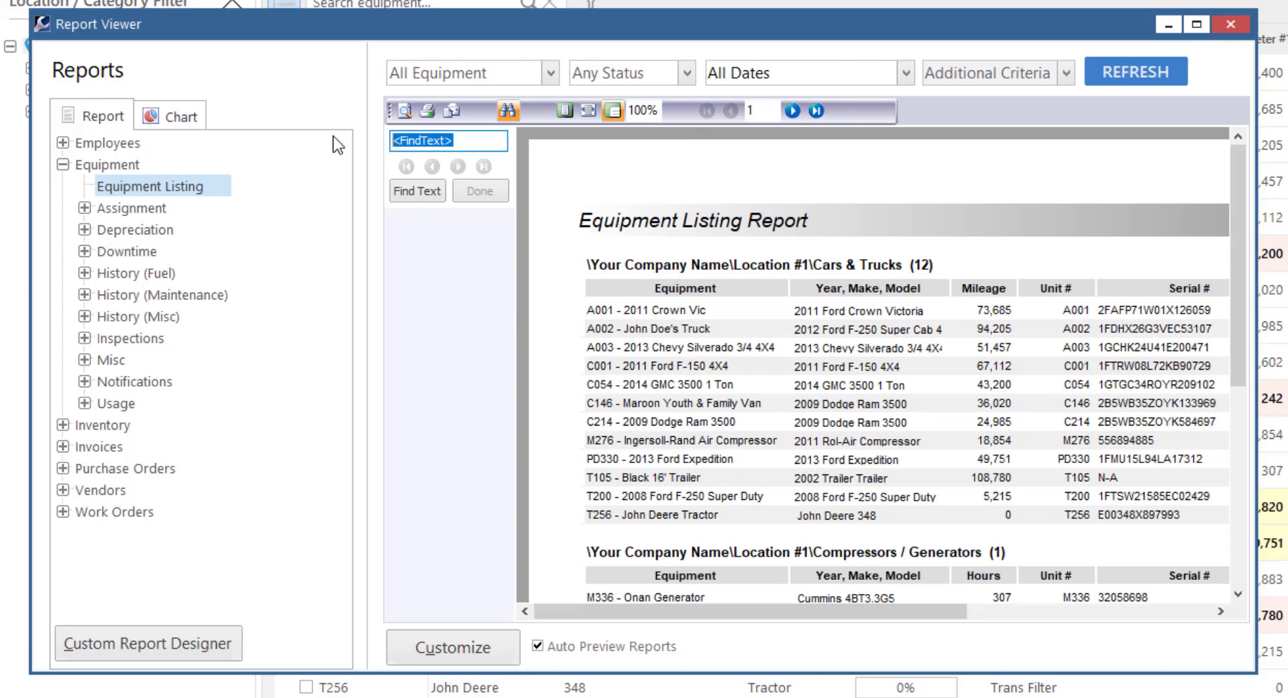
text(cehvy)
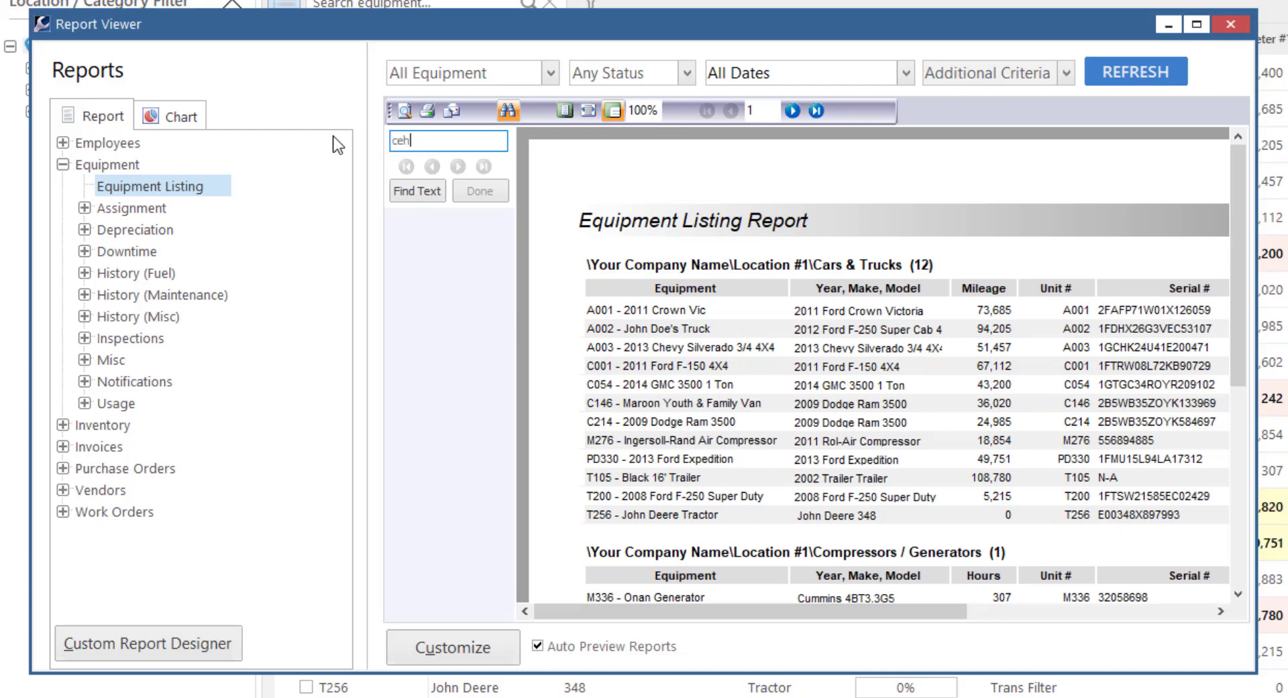
key(BackSpace)
key(BackSpace)
text(hevy)
click(425, 193)
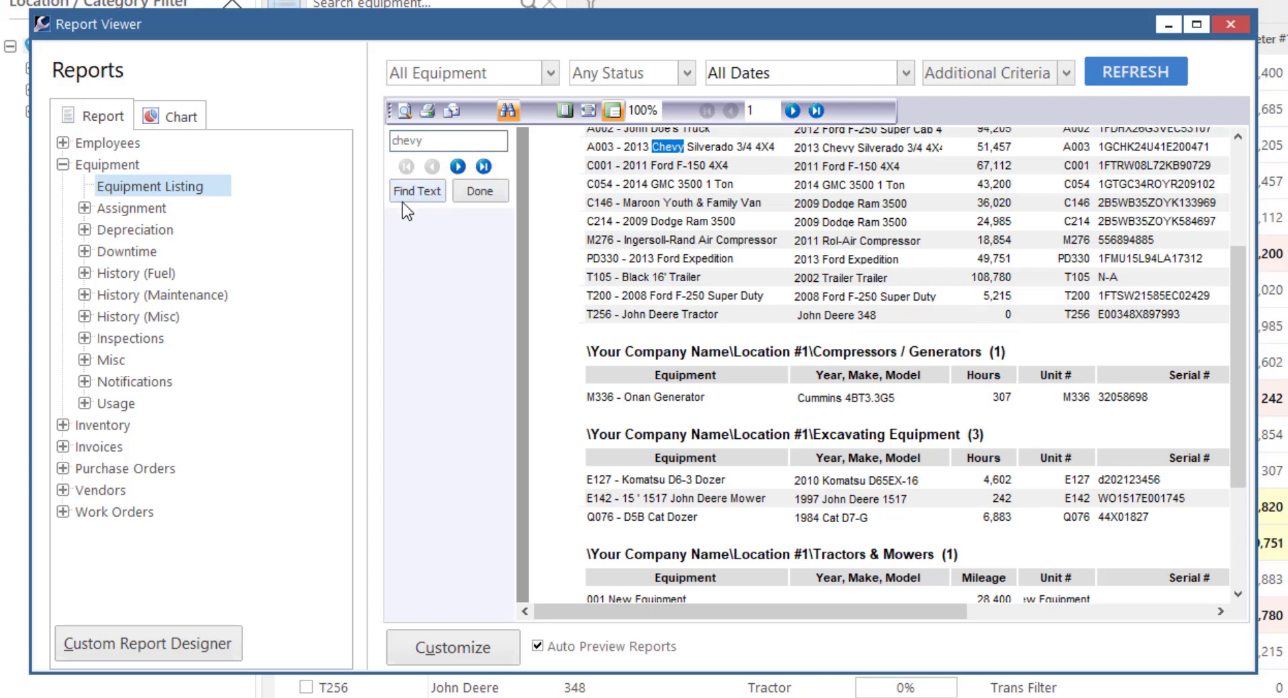
click(459, 166)
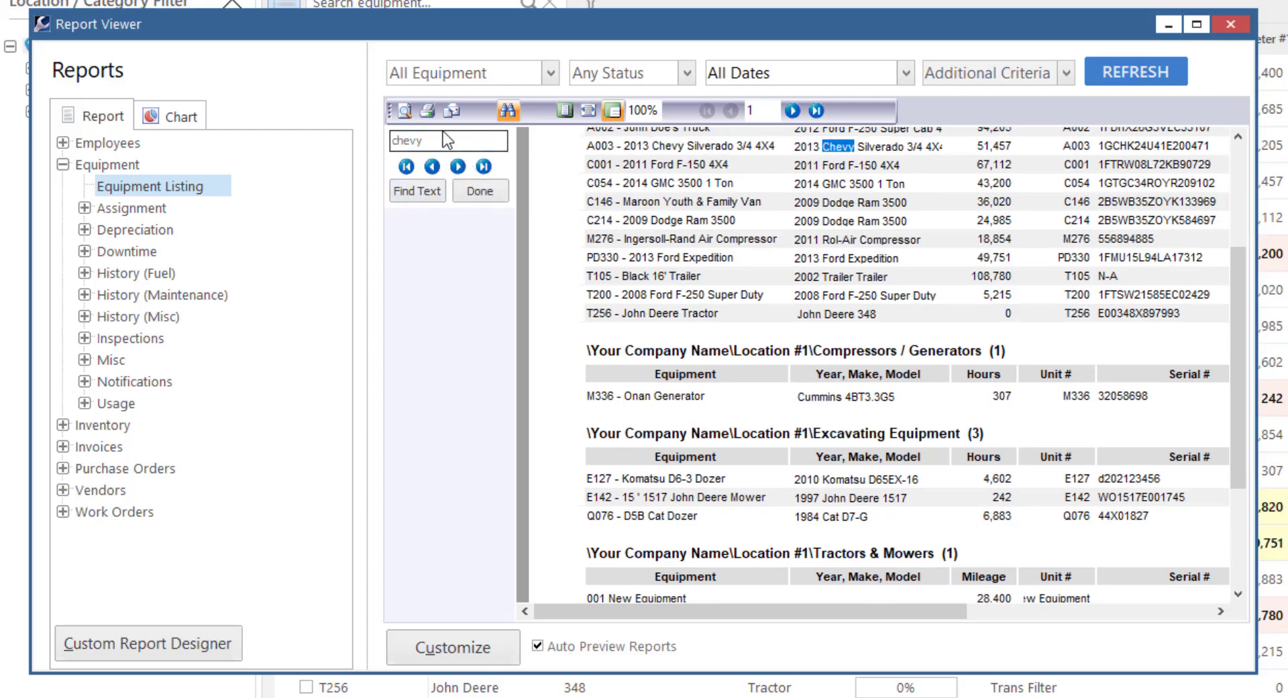
click(507, 111)
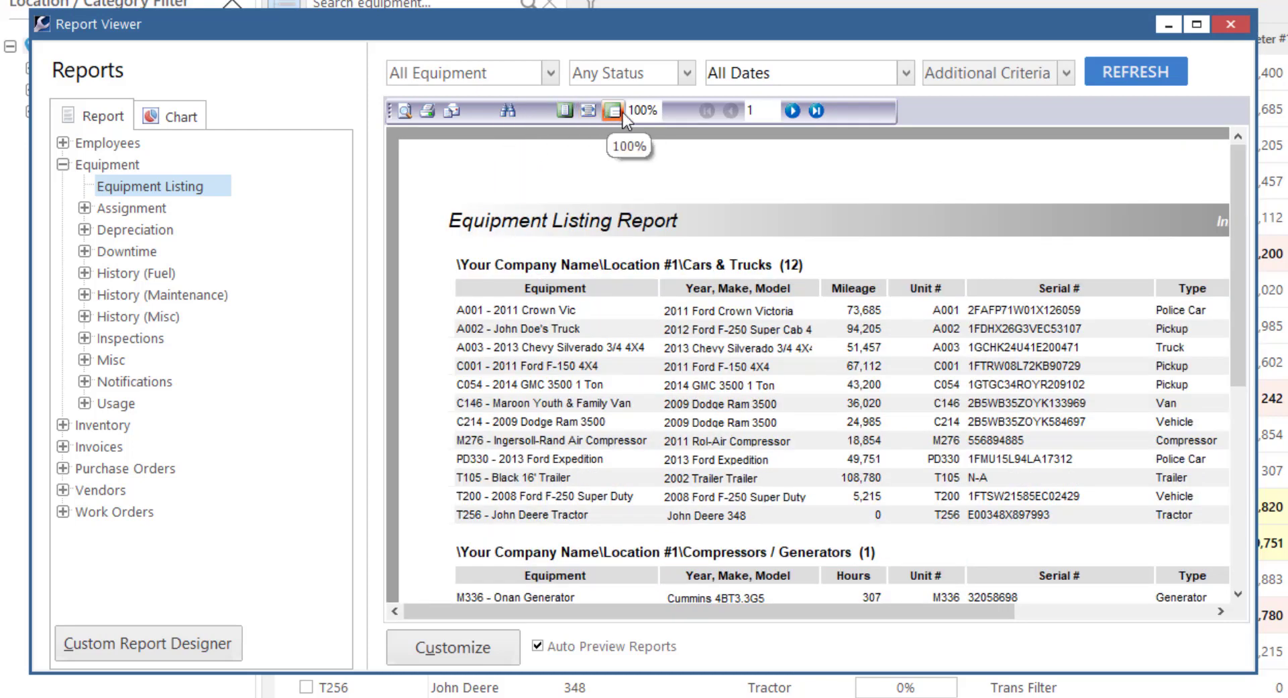
- Zoom the report preview to 50%, and fit the whole page in the viewing area
click(650, 109)
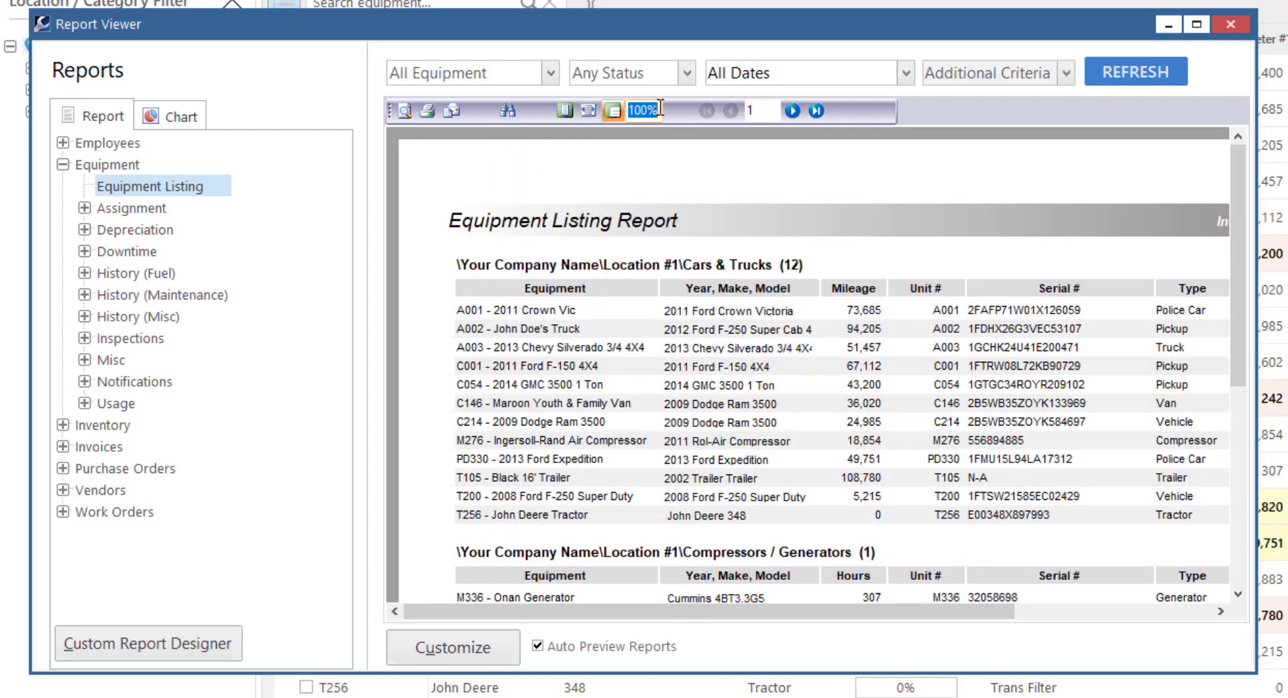
text(50)
key(Return)
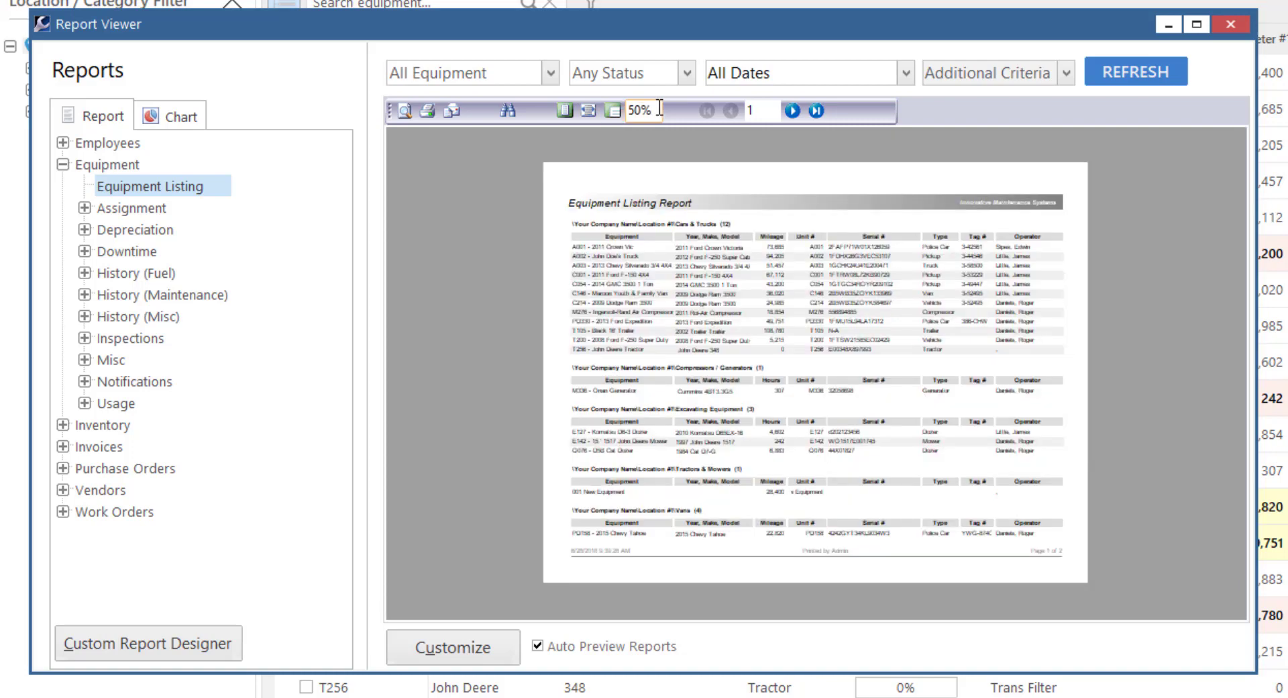
click(570, 111)
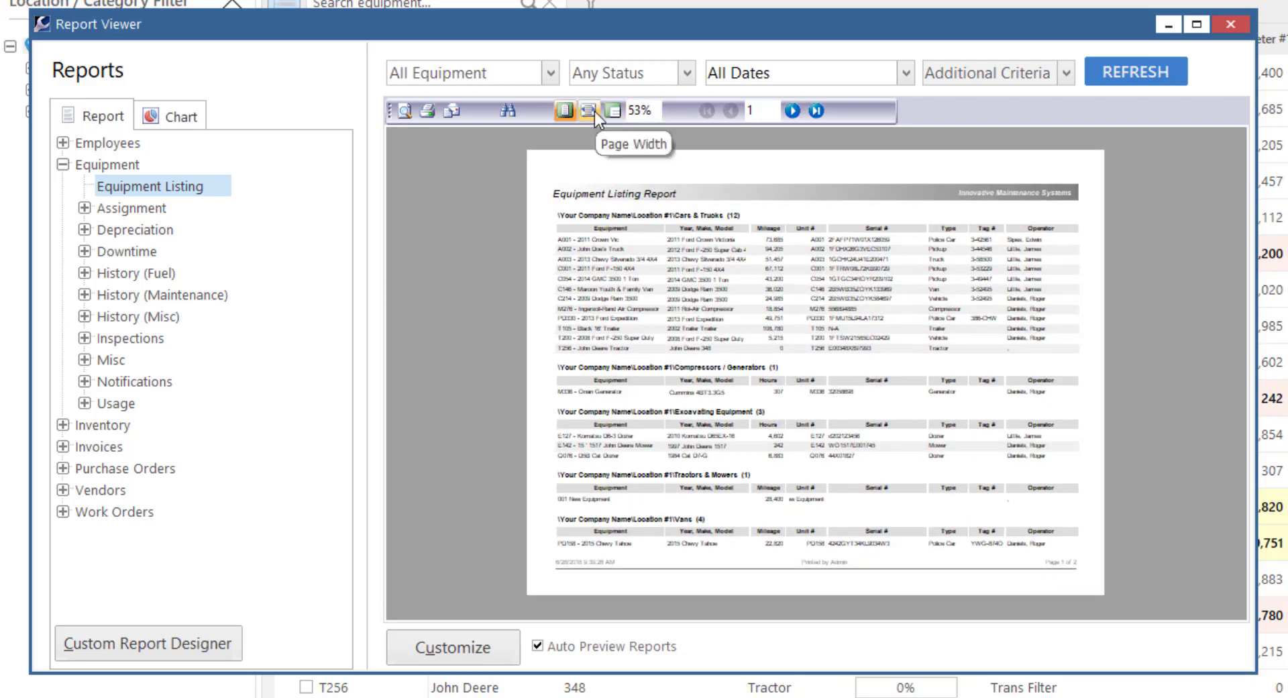
- Fit the report preview to page width and return it to 100% zoom, and page forward and back through the report twice
click(594, 112)
click(612, 111)
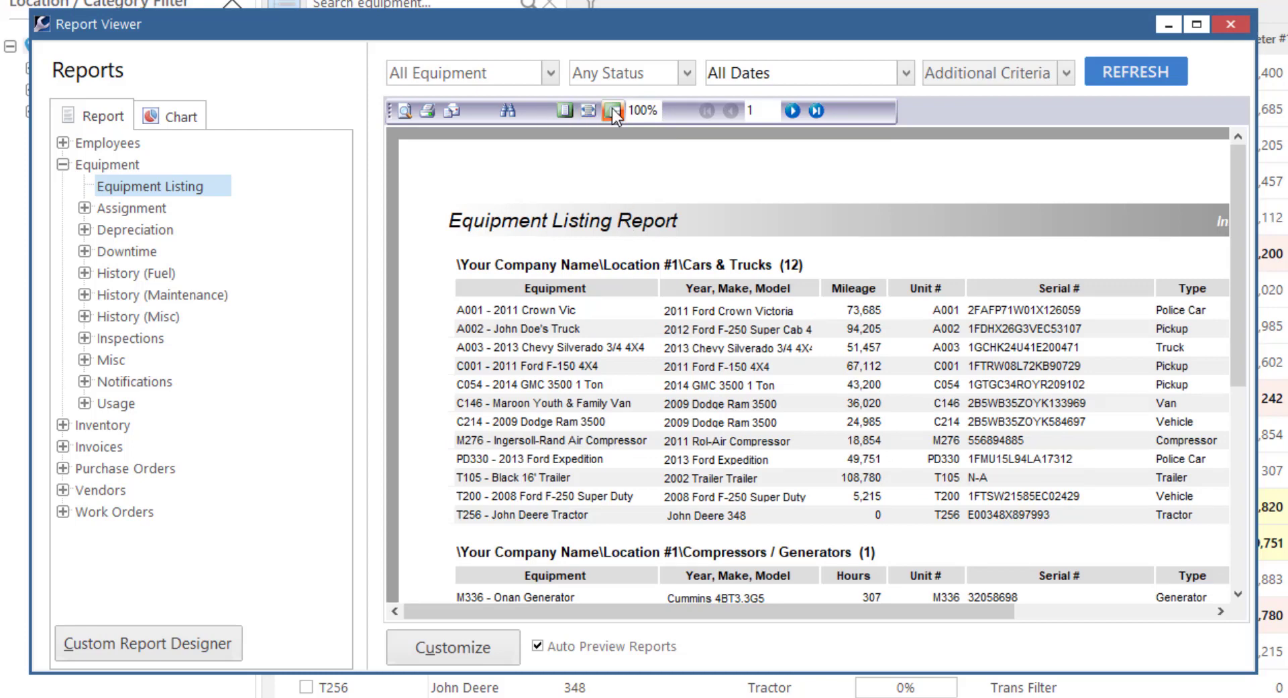
click(795, 112)
click(731, 111)
click(791, 111)
click(731, 111)
- Start printing the Equipment Listing report with output to a file of type Xlsx Data File
click(429, 114)
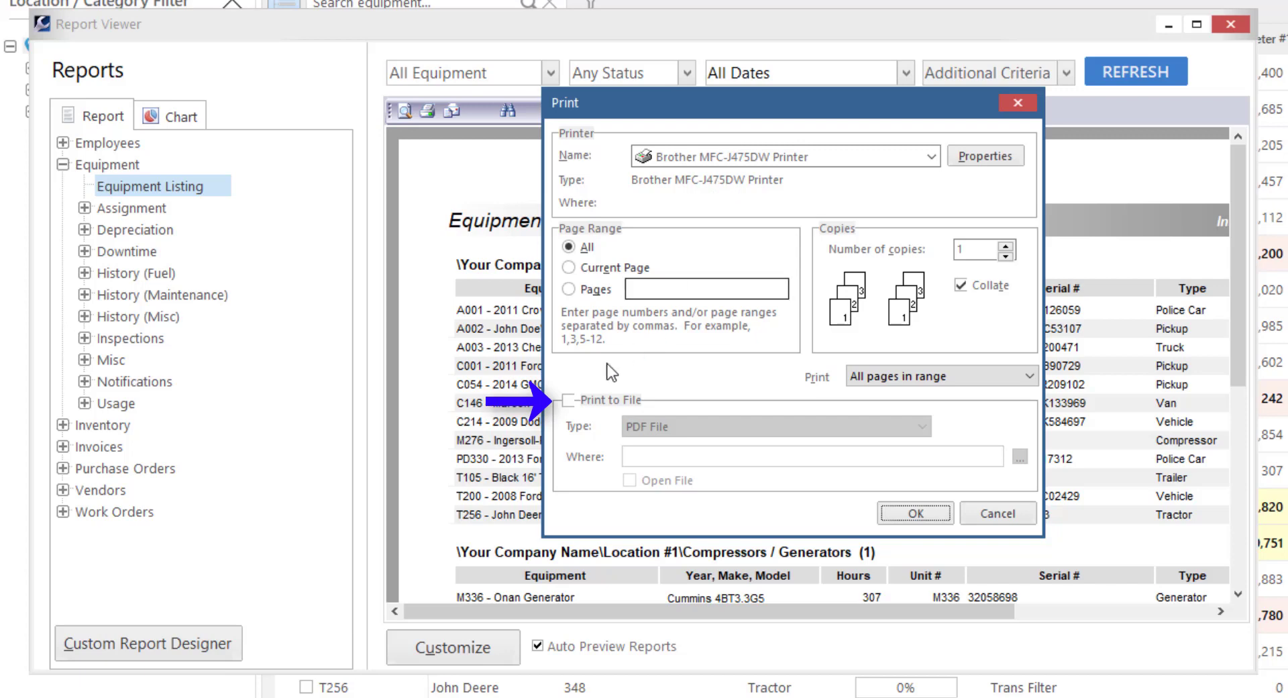
click(568, 401)
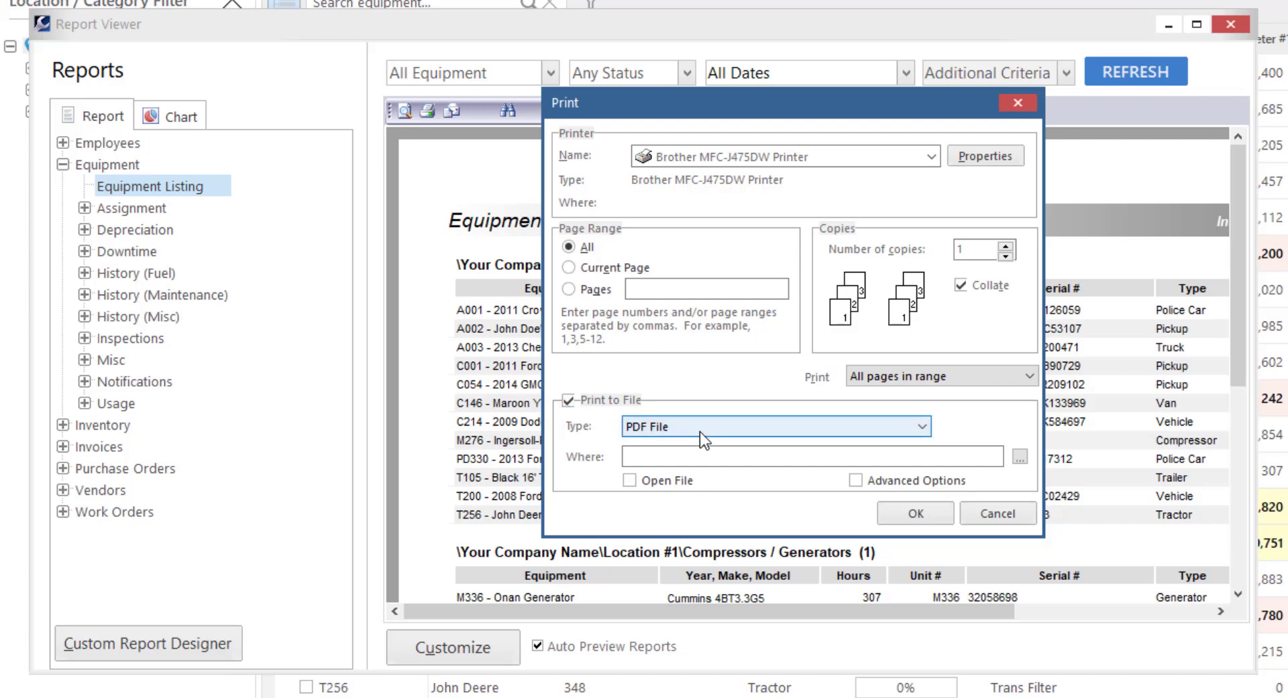
click(918, 427)
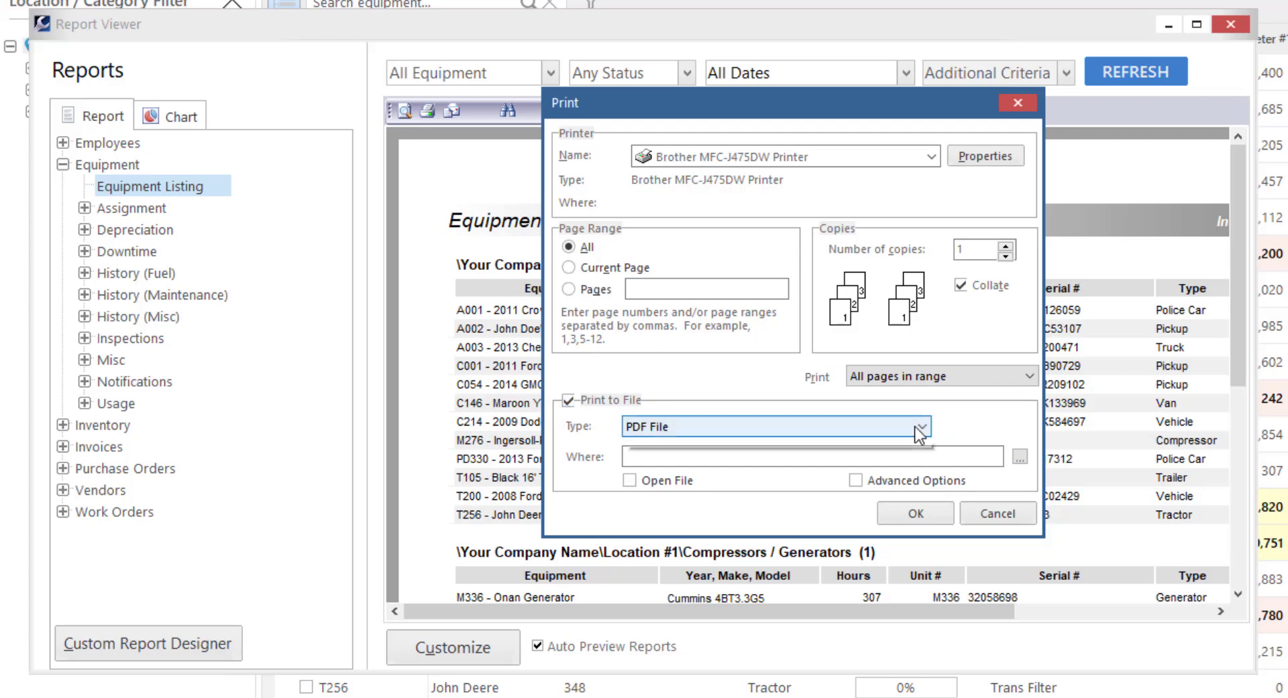
drag(923, 481, 919, 502)
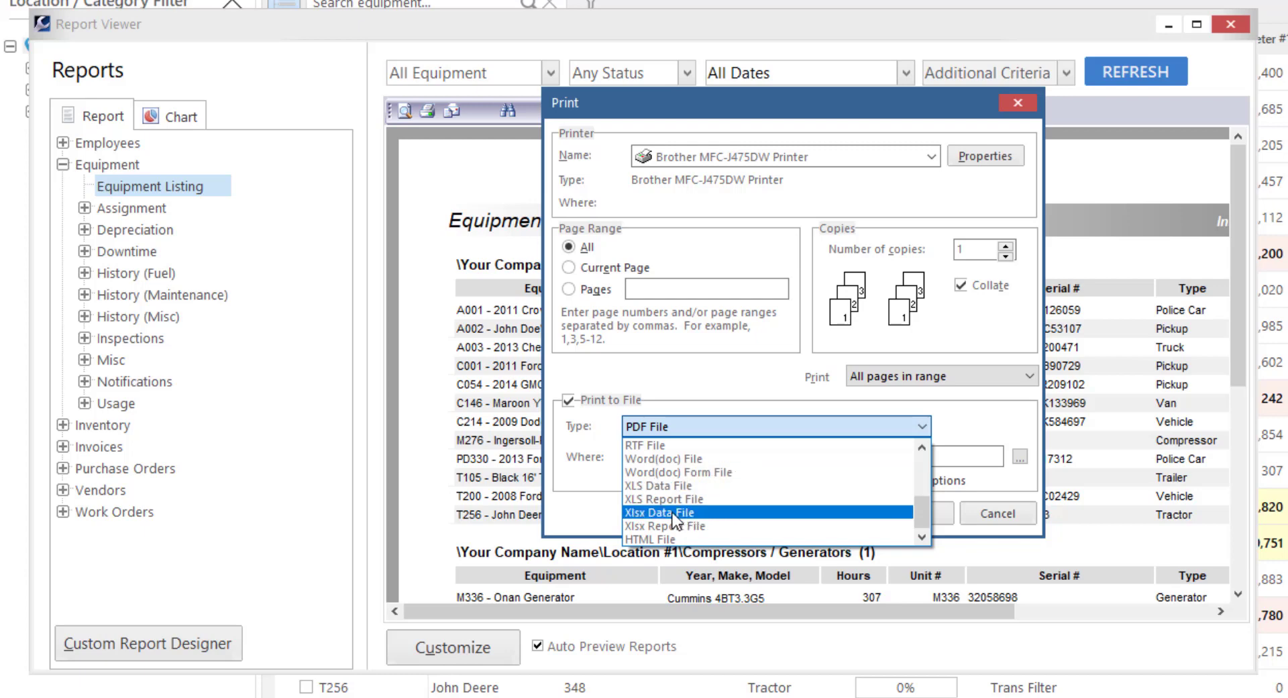
click(692, 513)
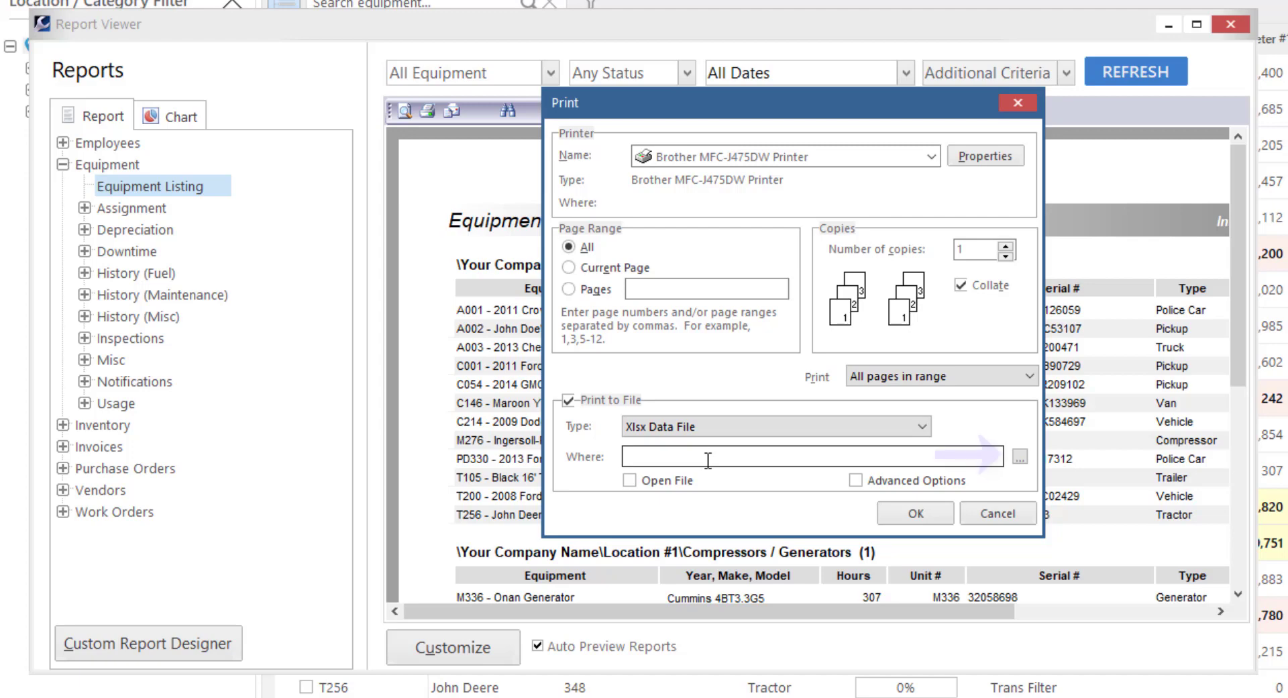
- Set the output file to Test Spreadsheet in the C:\tmp folder, and print the report to that file
click(1021, 456)
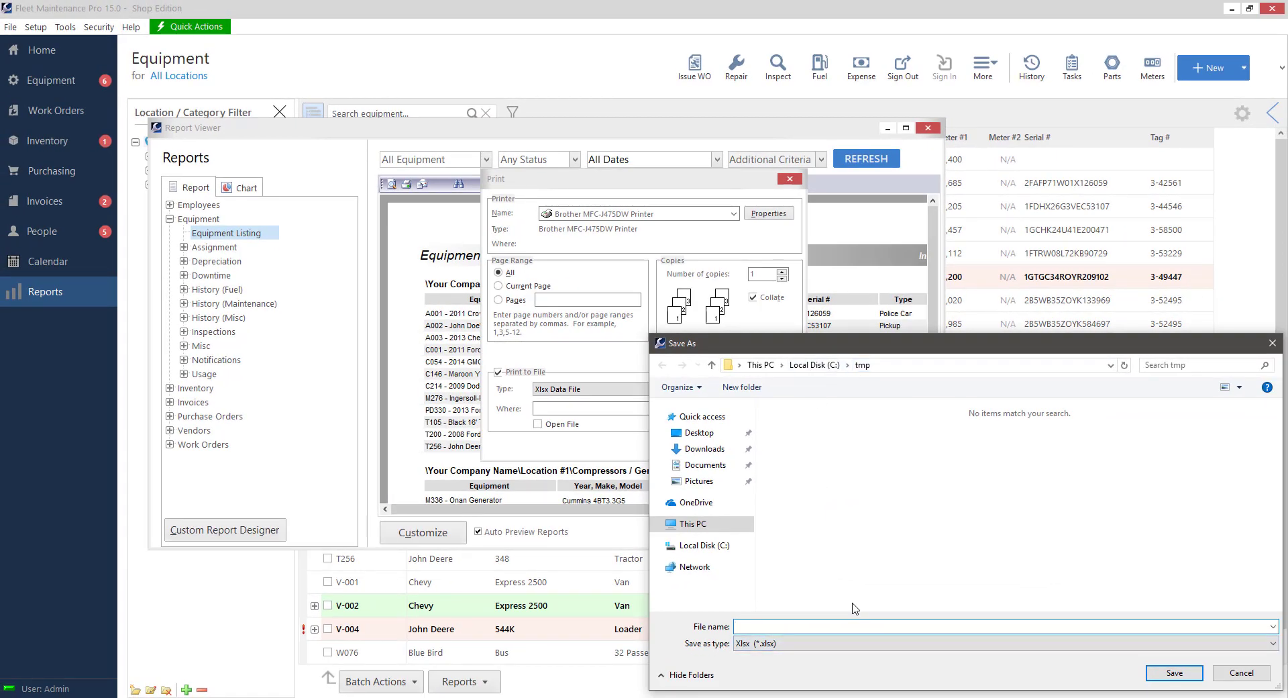
text(Test Spreadsheet)
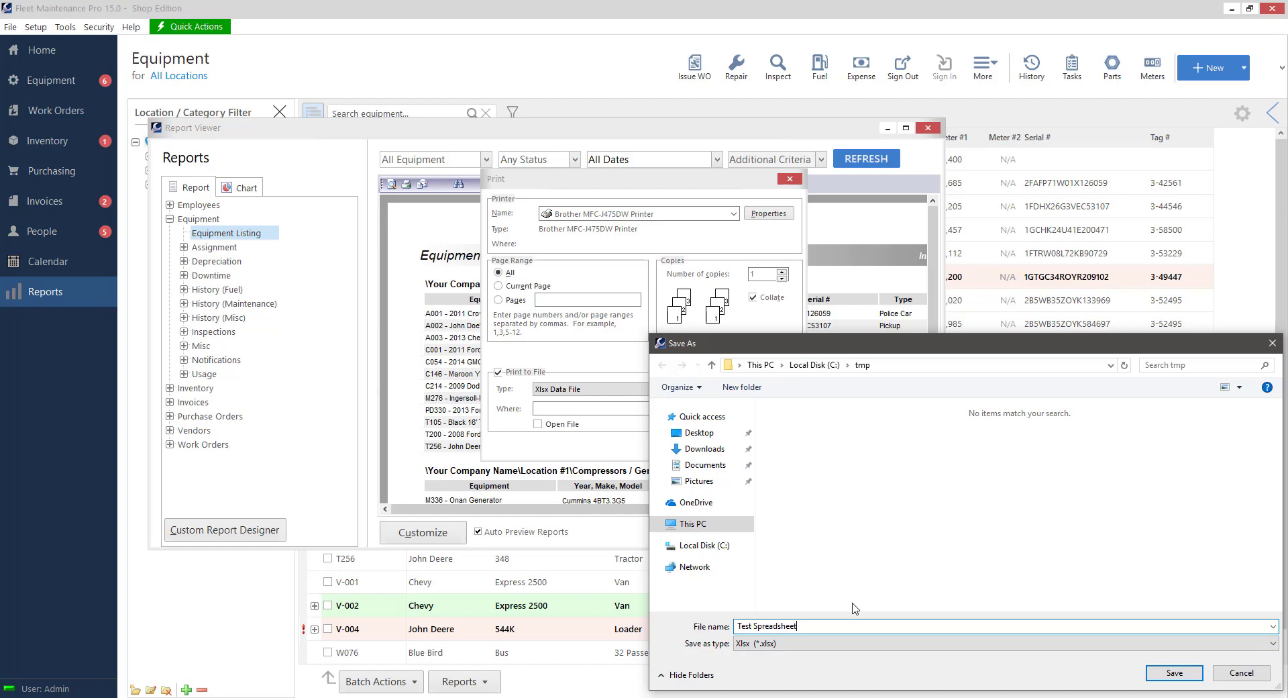
click(1192, 675)
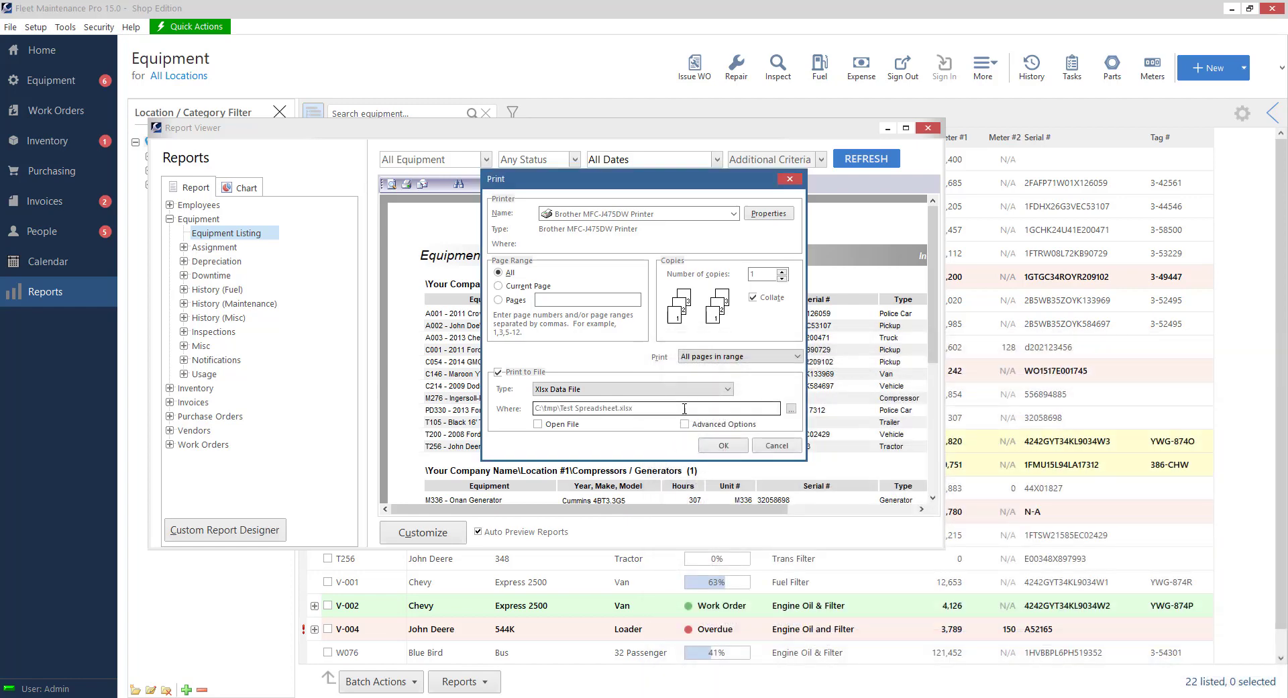
click(680, 409)
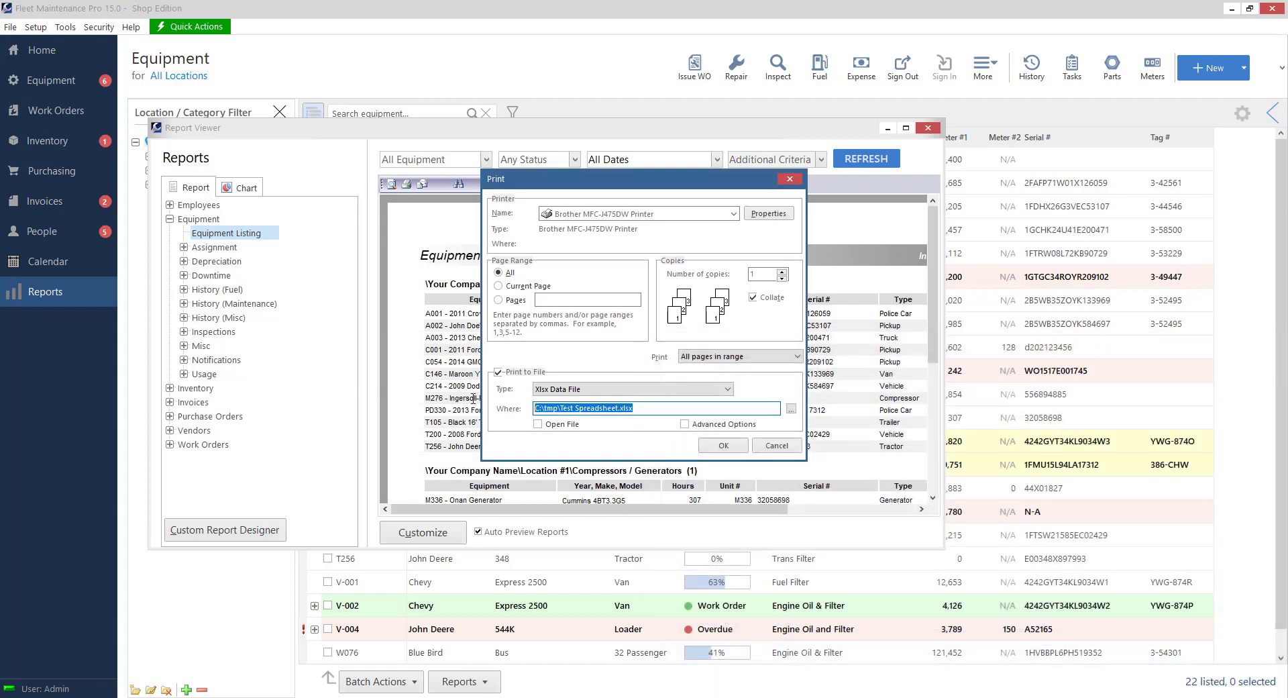
click(725, 448)
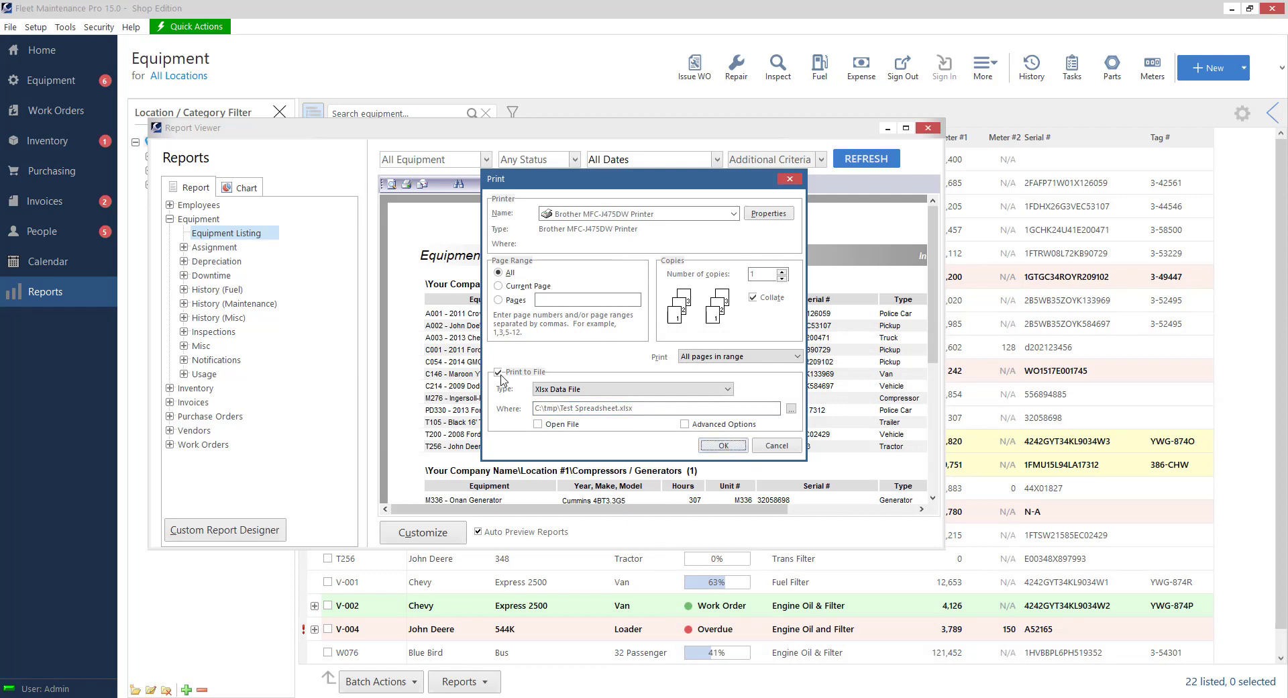
click(738, 448)
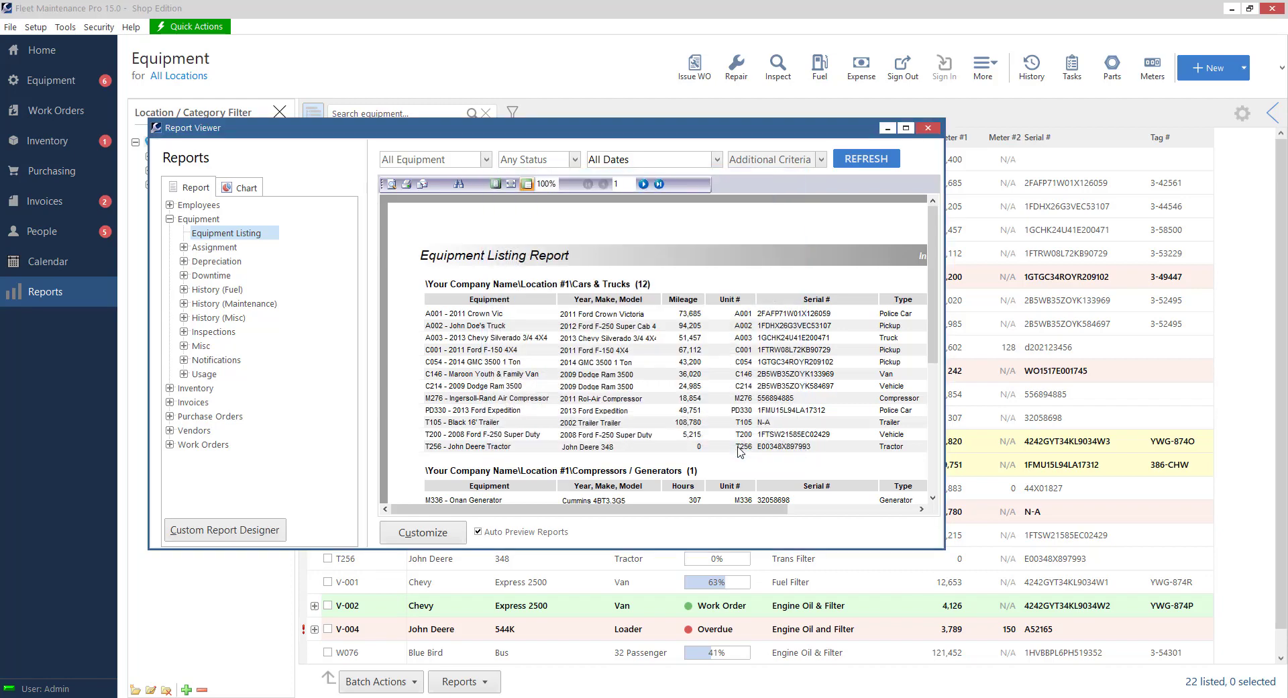